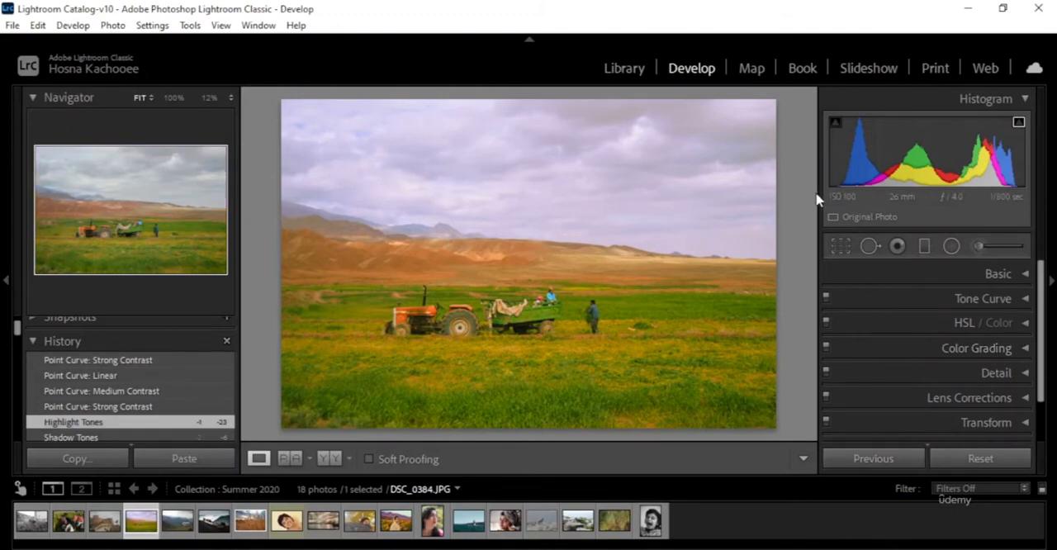
Step: Open the HSL adjustments and show only the hue controls
{"action": "left_click", "coordinate": [1026, 325]}
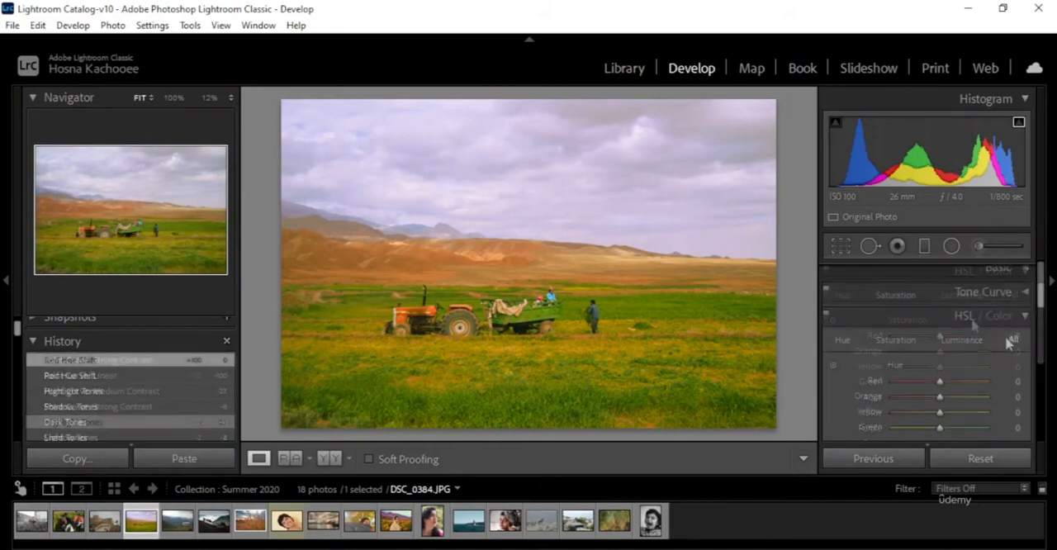
{"action": "left_click", "coordinate": [843, 340]}
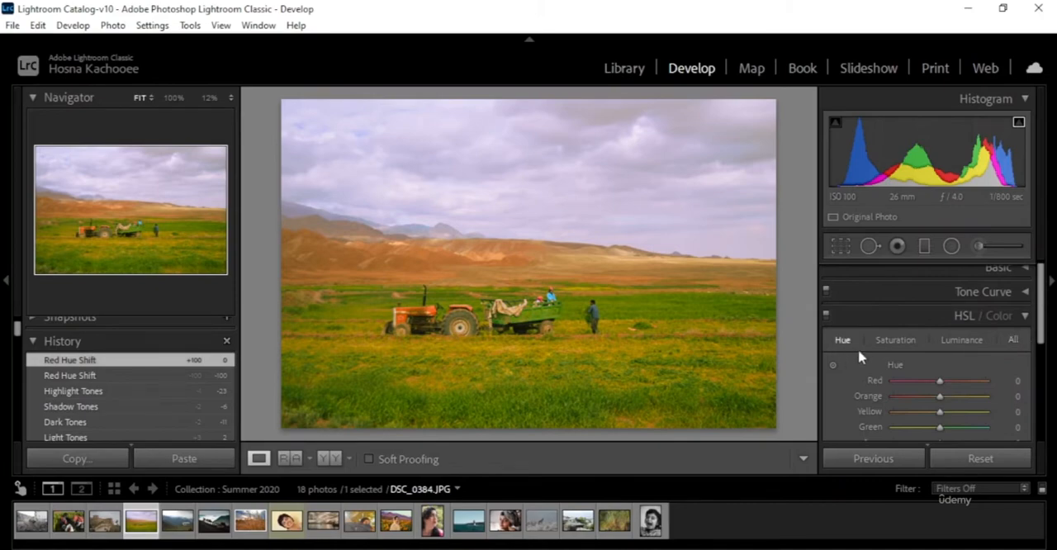
{"action": "scroll", "coordinate": [1005, 360], "scroll_direction": "down", "scroll_amount": 2}
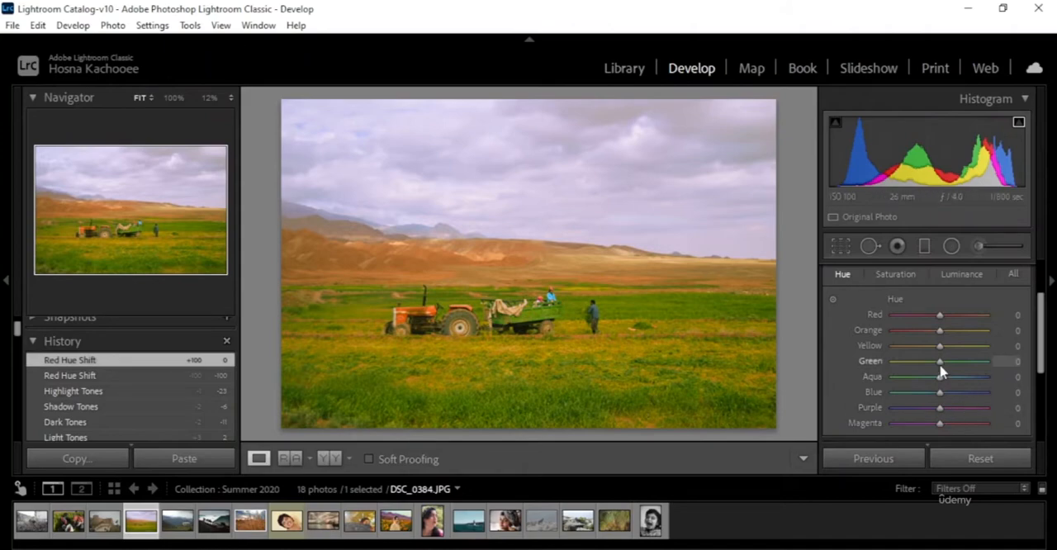
Step: Try Green hue at -100 and +43 and Yellow hue at +100, and reset both hues to 0
{"action": "left_click_drag", "start_coordinate": [940, 365], "coordinate": [874, 369]}
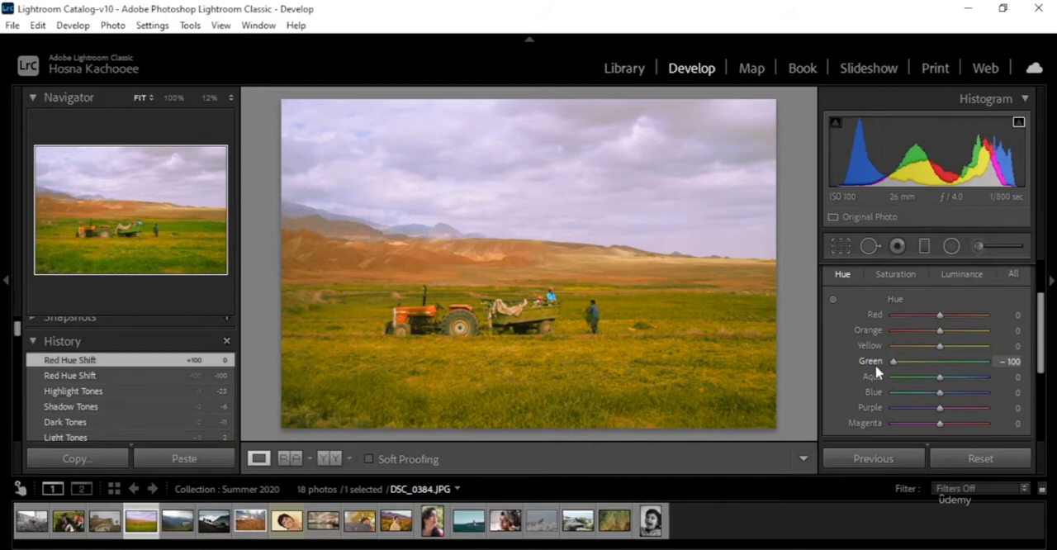
{"action": "left_click_drag", "start_coordinate": [877, 371], "coordinate": [961, 376]}
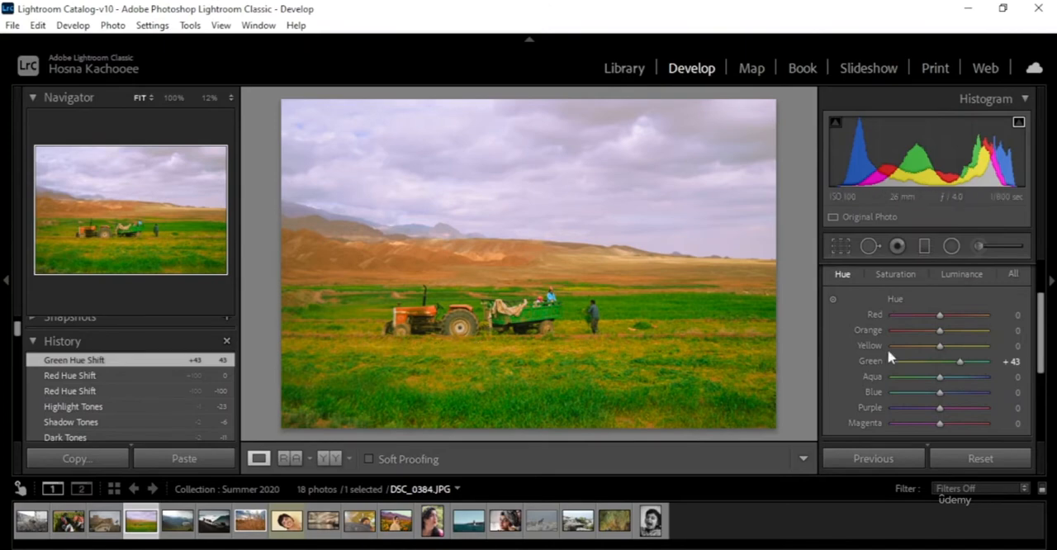
{"action": "left_click_drag", "start_coordinate": [939, 347], "coordinate": [1019, 361]}
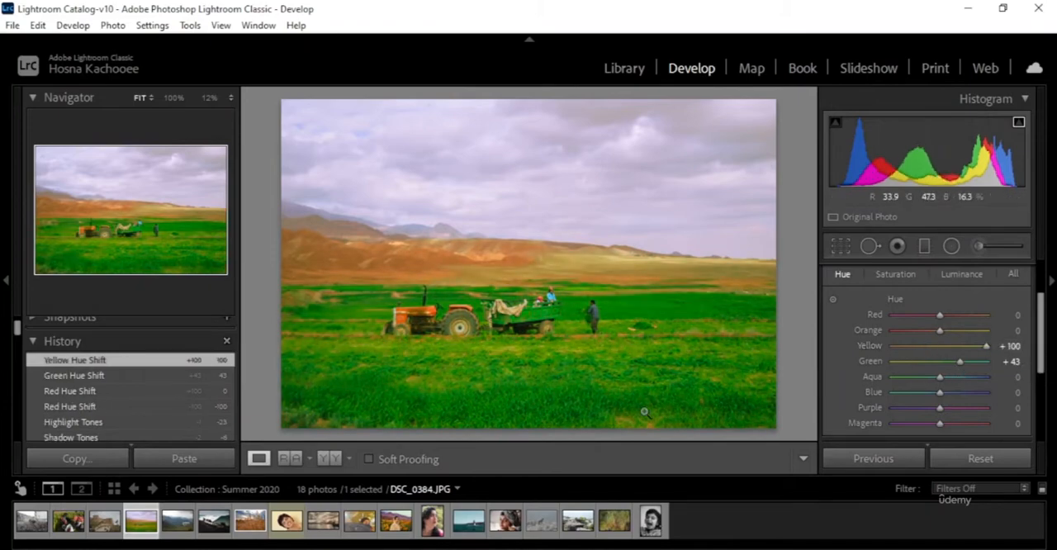
{"action": "double_click", "coordinate": [877, 350]}
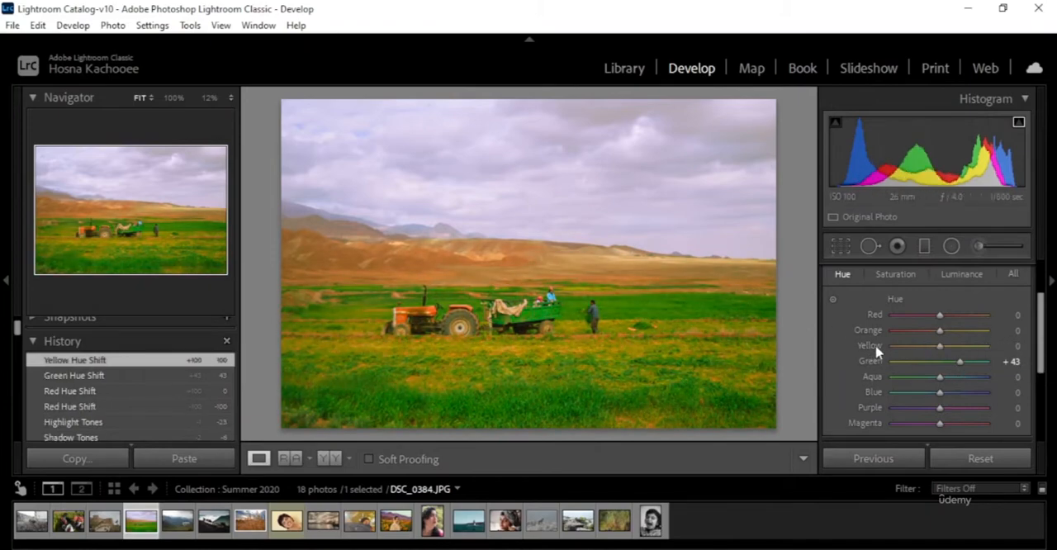
{"action": "double_click", "coordinate": [870, 362]}
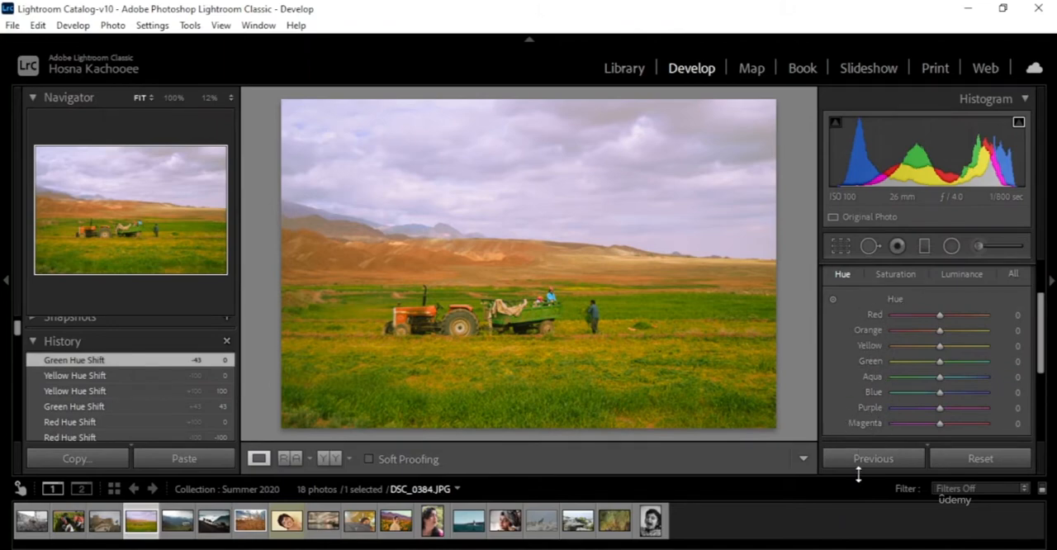
Step: Try Green saturation at +100 and -100, and reset it to 0
{"action": "left_click", "coordinate": [906, 277]}
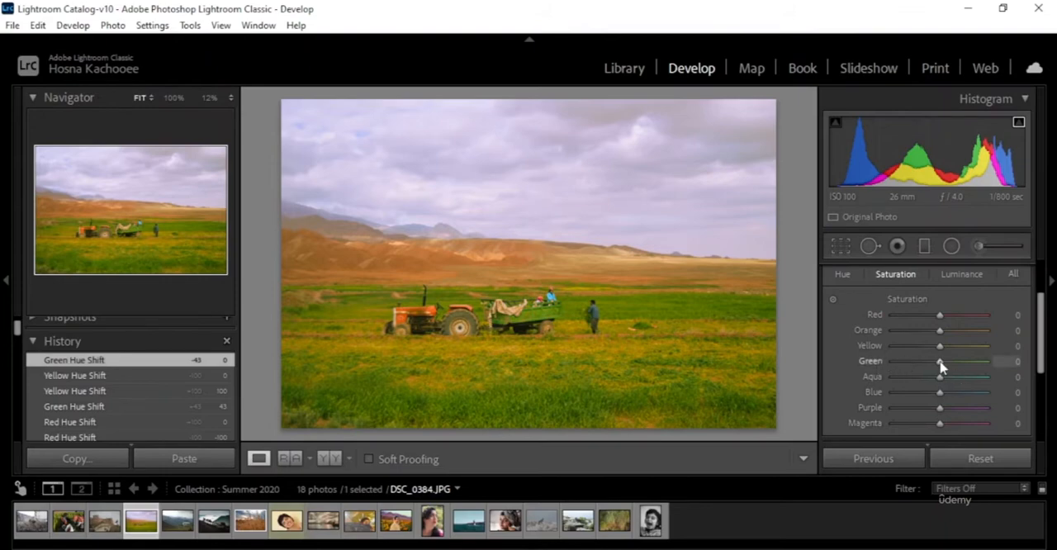
{"action": "left_click_drag", "start_coordinate": [941, 367], "coordinate": [820, 369]}
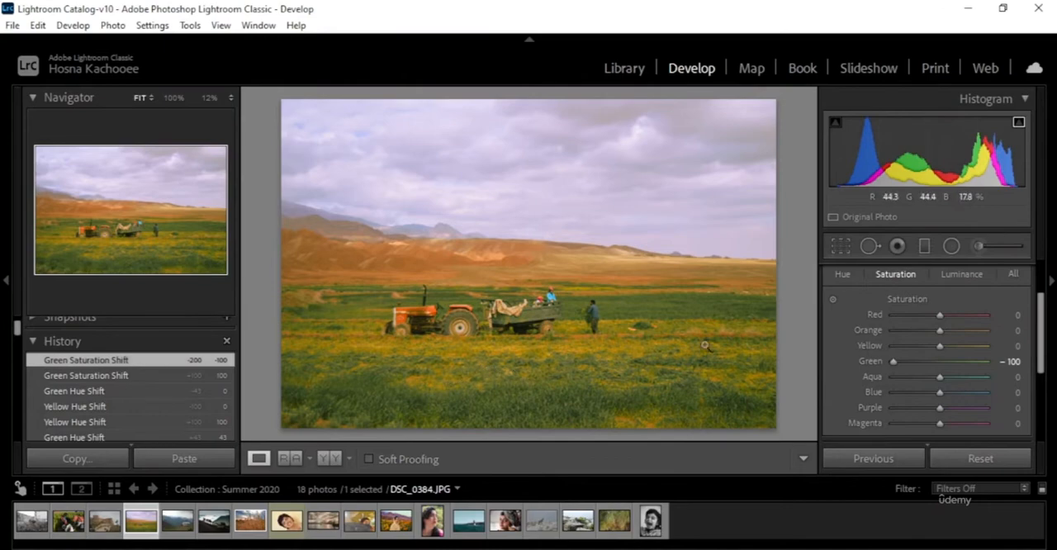
{"action": "double_click", "coordinate": [870, 363]}
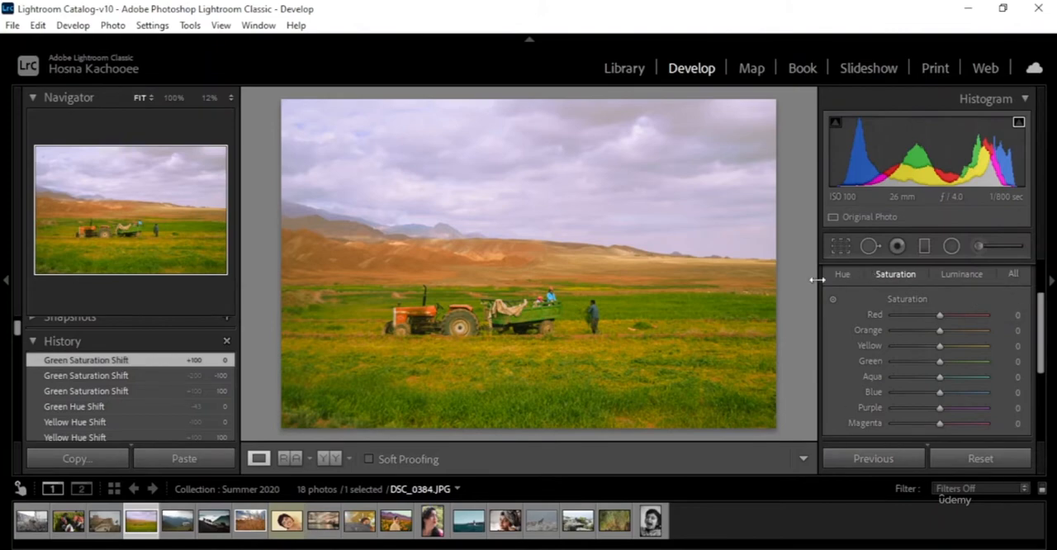
Step: Try Green luminance at +100 and reset it to 0
{"action": "left_click", "coordinate": [963, 276]}
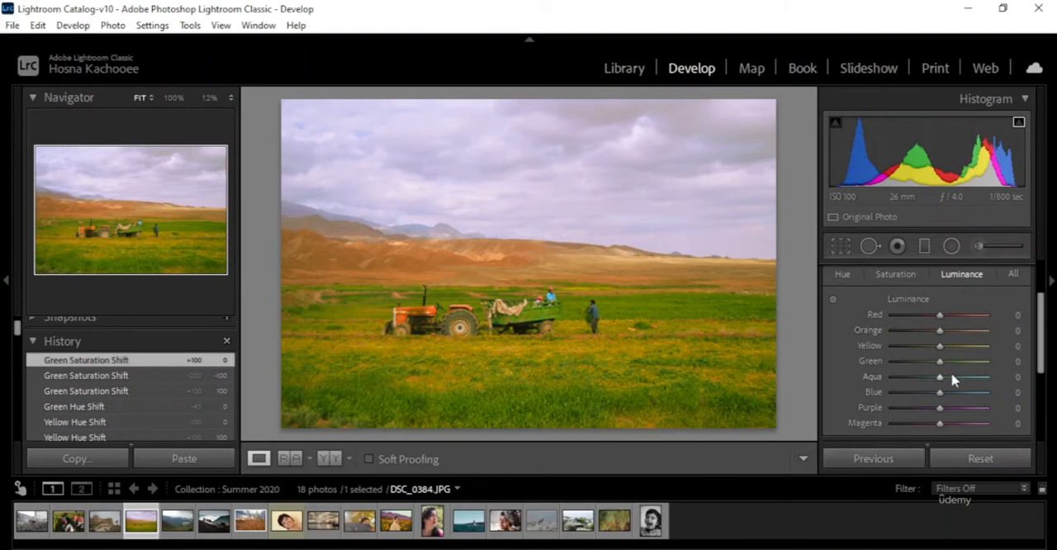
{"action": "left_click_drag", "start_coordinate": [940, 364], "coordinate": [993, 376]}
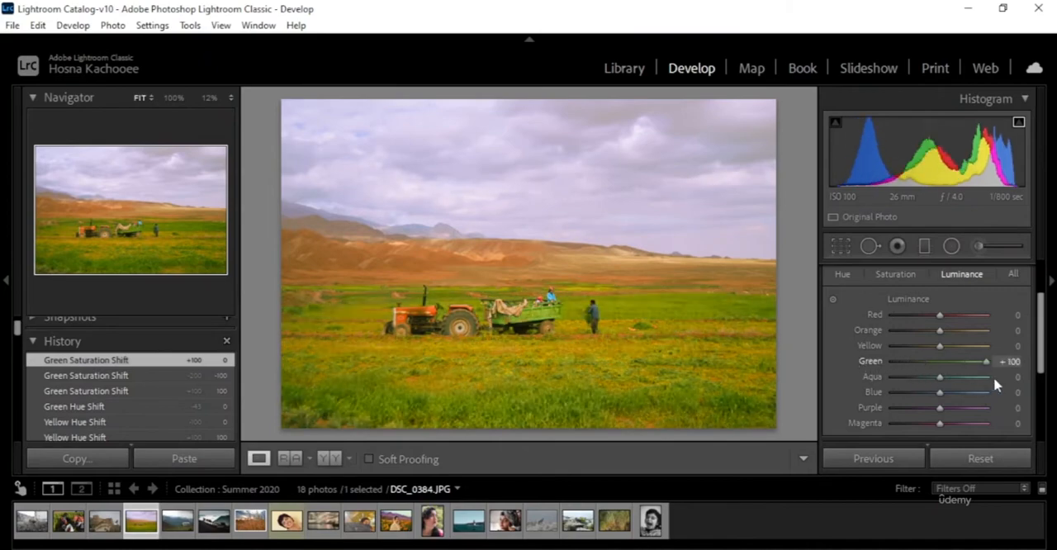
{"action": "double_click", "coordinate": [870, 363]}
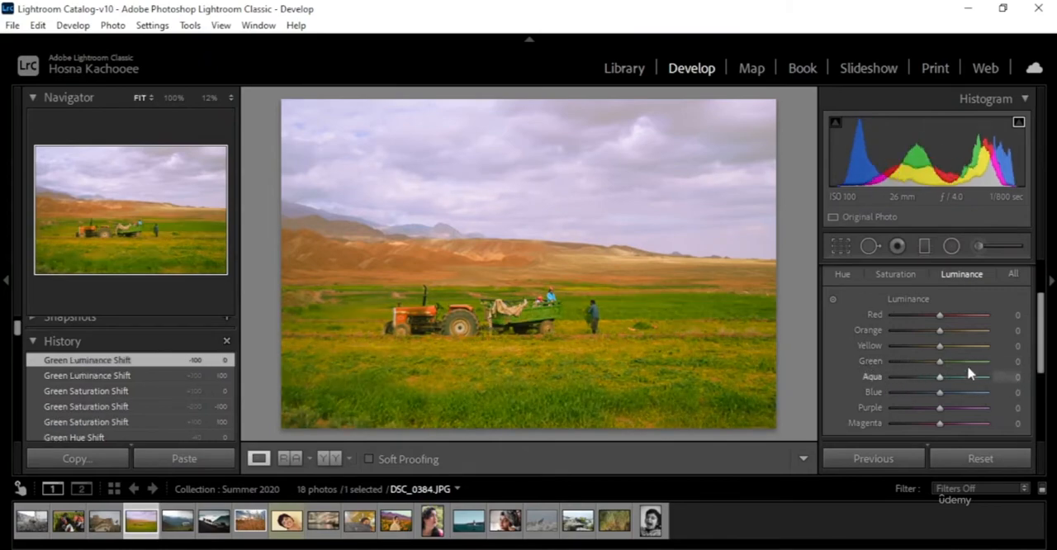
Step: Activate targeted luminance adjustment, try darkening and brightening the grass in the photo, and reset Yellow and Green luminance to 0
{"action": "left_click", "coordinate": [833, 303]}
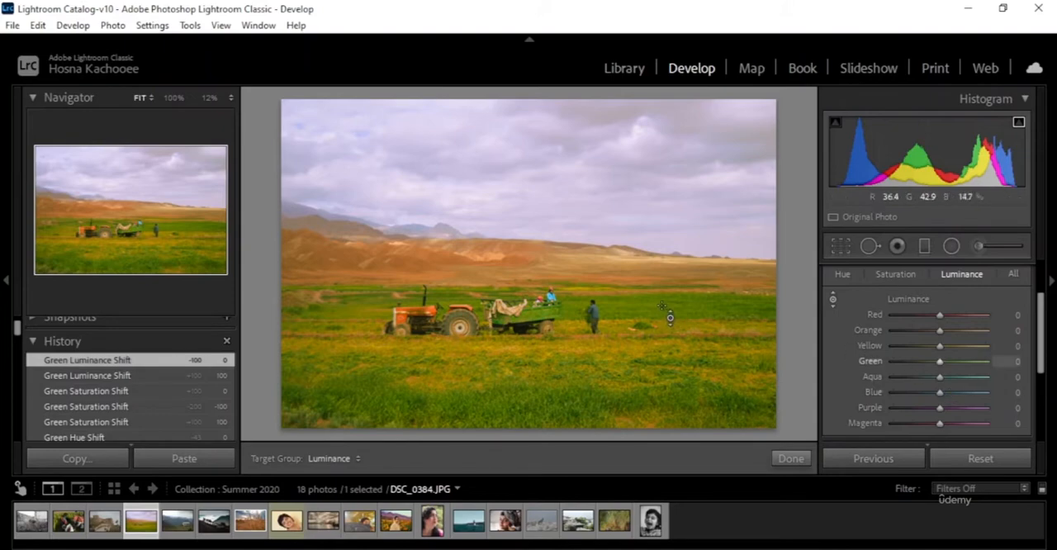
{"action": "left_click_drag", "start_coordinate": [666, 316], "coordinate": [666, 349]}
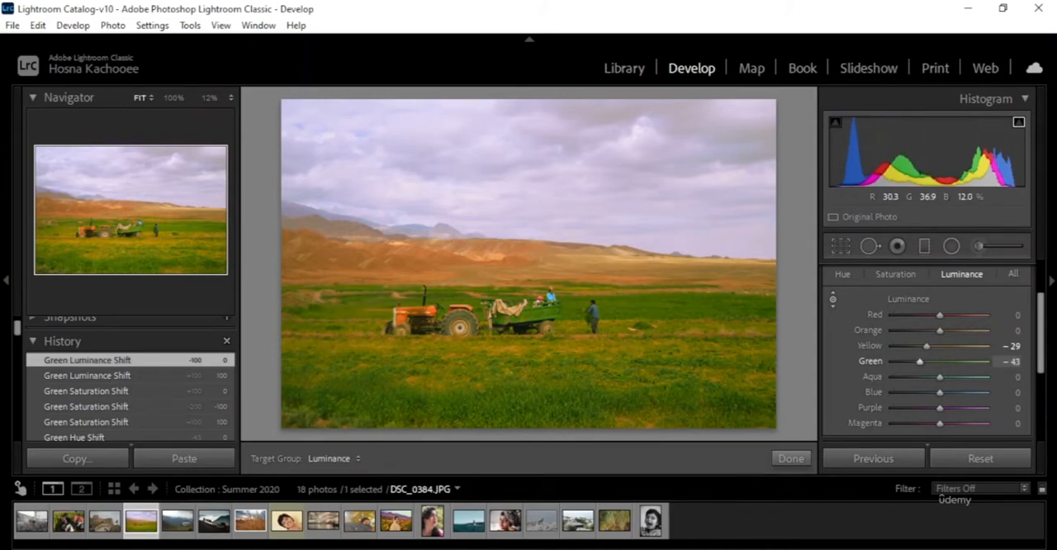
{"action": "left_click_drag", "start_coordinate": [528, 380], "coordinate": [529, 318]}
{"action": "left_click_drag", "start_coordinate": [868, 338], "coordinate": [867, 341]}
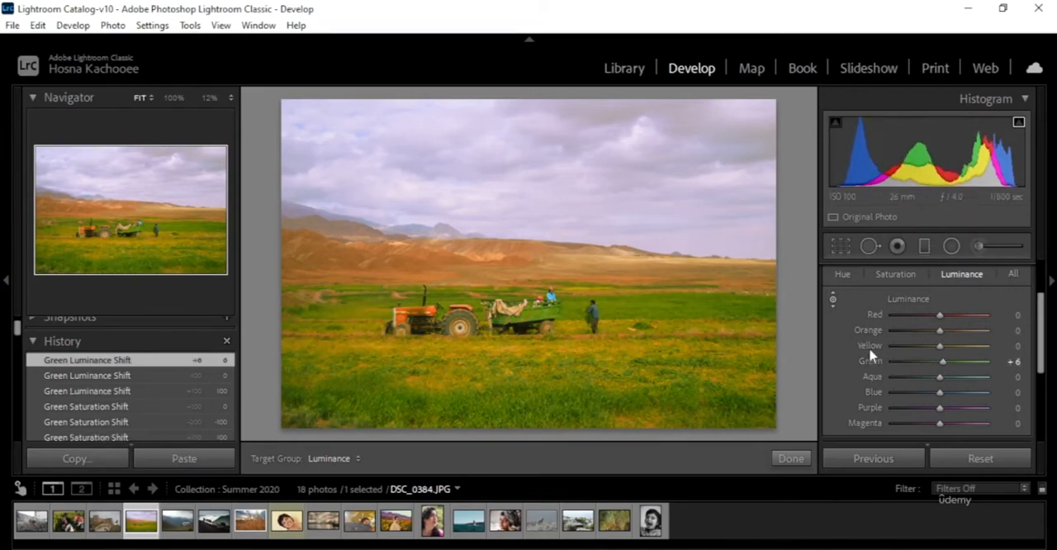
{"action": "double_click", "coordinate": [870, 351]}
{"action": "double_click", "coordinate": [873, 360]}
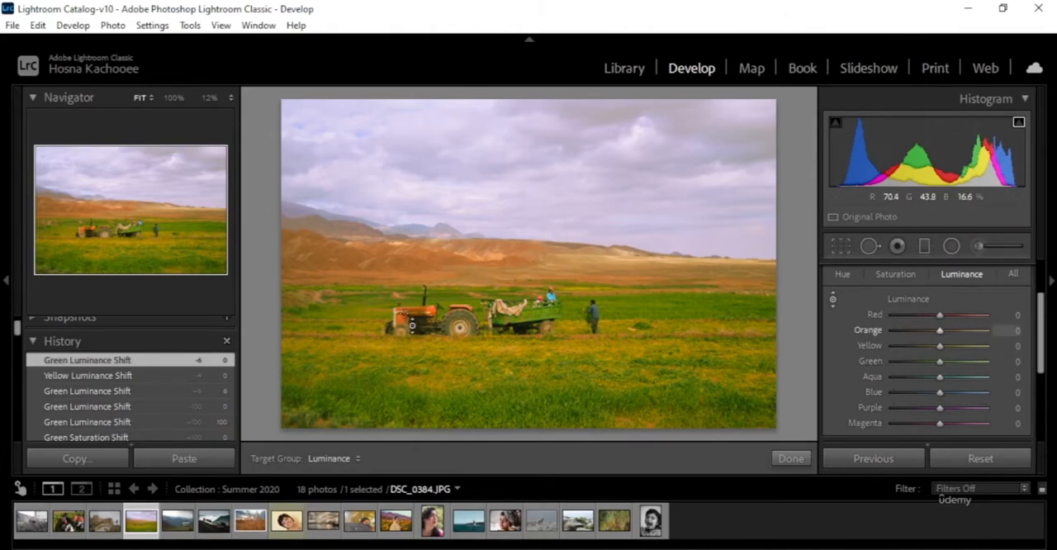
Step: Darken the orange tractor with targeted adjustment to Red luminance -9 and Orange luminance -17
{"action": "mouse_move", "coordinate": [412, 327]}
{"action": "left_mouse_down"}
{"action": "mouse_move", "coordinate": [413, 347]}
{"action": "mouse_move", "coordinate": [412, 307]}
{"action": "mouse_move", "coordinate": [412, 354]}
{"action": "mouse_move", "coordinate": [412, 305]}
{"action": "mouse_move", "coordinate": [412, 332]}
{"action": "left_mouse_up"}
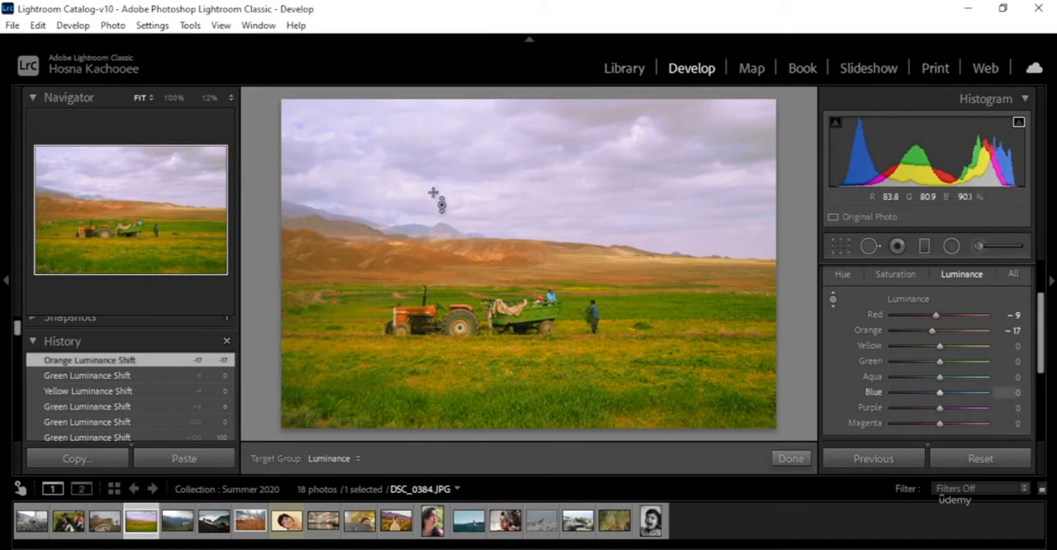
Step: Try brightening the sky to Blue luminance +100 with targeted adjustment, and reset Blue and Aqua luminance to 0
{"action": "left_click_drag", "start_coordinate": [704, 126], "coordinate": [703, 82]}
{"action": "double_click", "coordinate": [873, 391]}
{"action": "double_click", "coordinate": [873, 376]}
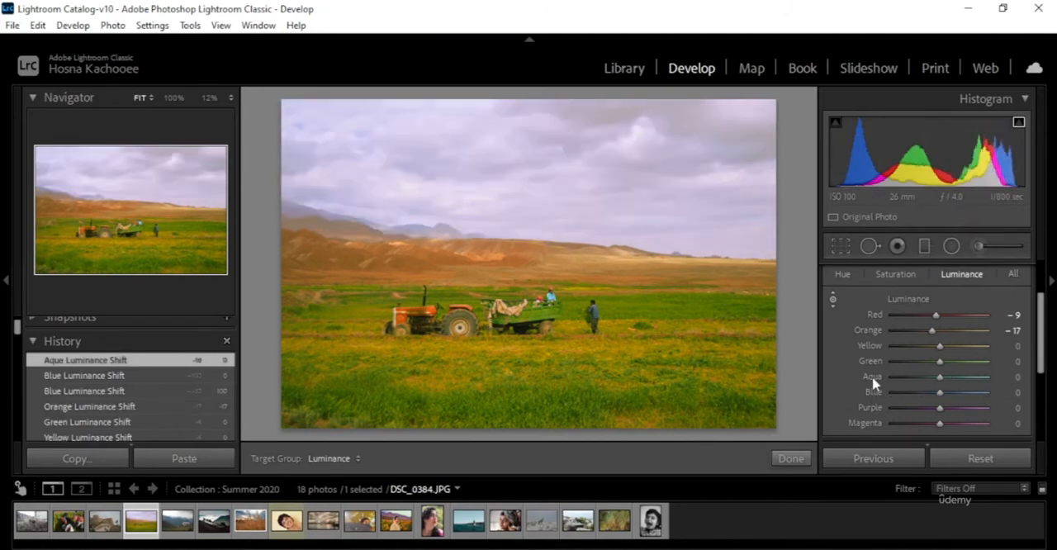
Step: Examine the hue, saturation and luminance controls of all colour ranges together, and the saturation and luminance groups separately
{"action": "scroll", "coordinate": [1031, 320], "scroll_direction": "down", "scroll_amount": 2}
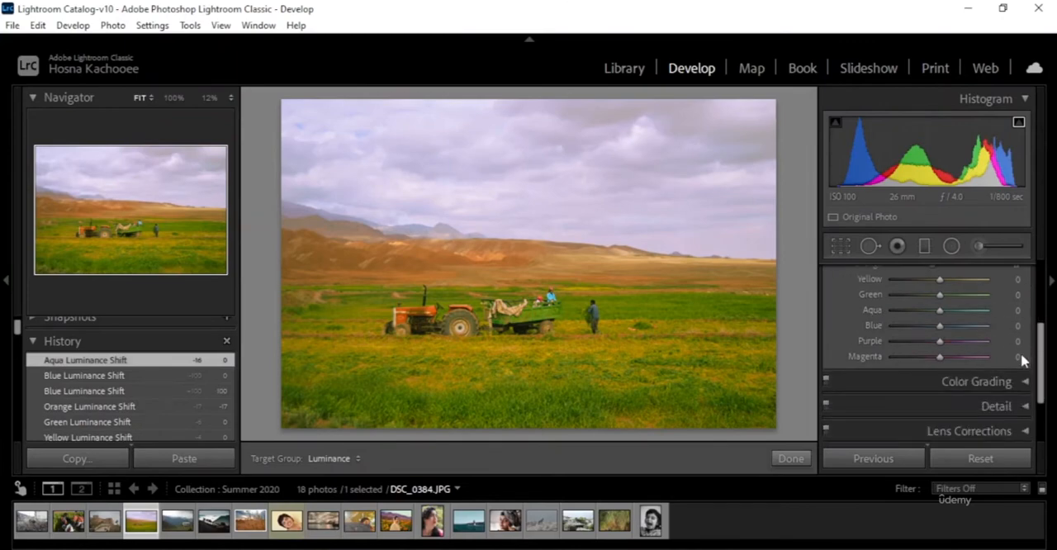
{"action": "scroll", "coordinate": [1022, 360], "scroll_direction": "up", "scroll_amount": 3}
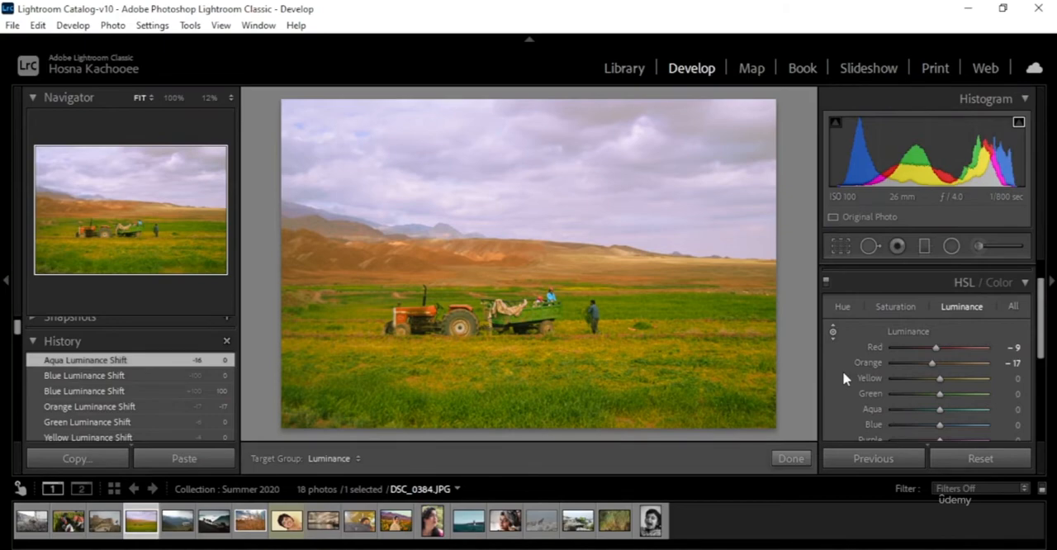
{"action": "left_click", "coordinate": [1015, 308]}
{"action": "scroll", "coordinate": [932, 350], "scroll_direction": "down", "scroll_amount": 1}
{"action": "scroll", "coordinate": [942, 311], "scroll_direction": "up", "scroll_amount": 1}
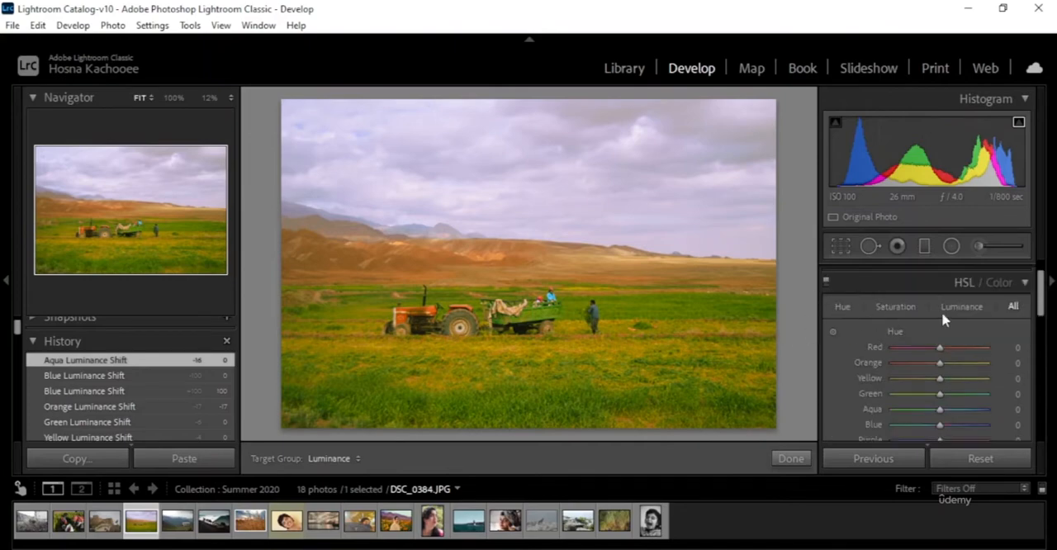
{"action": "scroll", "coordinate": [980, 338], "scroll_direction": "down", "scroll_amount": 7}
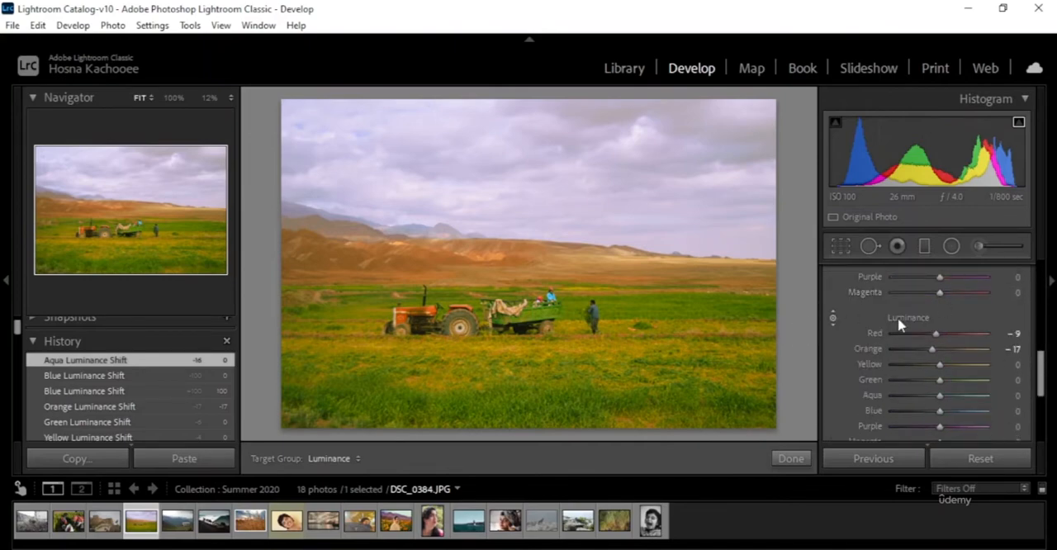
{"action": "scroll", "coordinate": [958, 356], "scroll_direction": "down", "scroll_amount": 5}
{"action": "scroll", "coordinate": [963, 358], "scroll_direction": "up", "scroll_amount": 4}
{"action": "scroll", "coordinate": [975, 368], "scroll_direction": "up", "scroll_amount": 5}
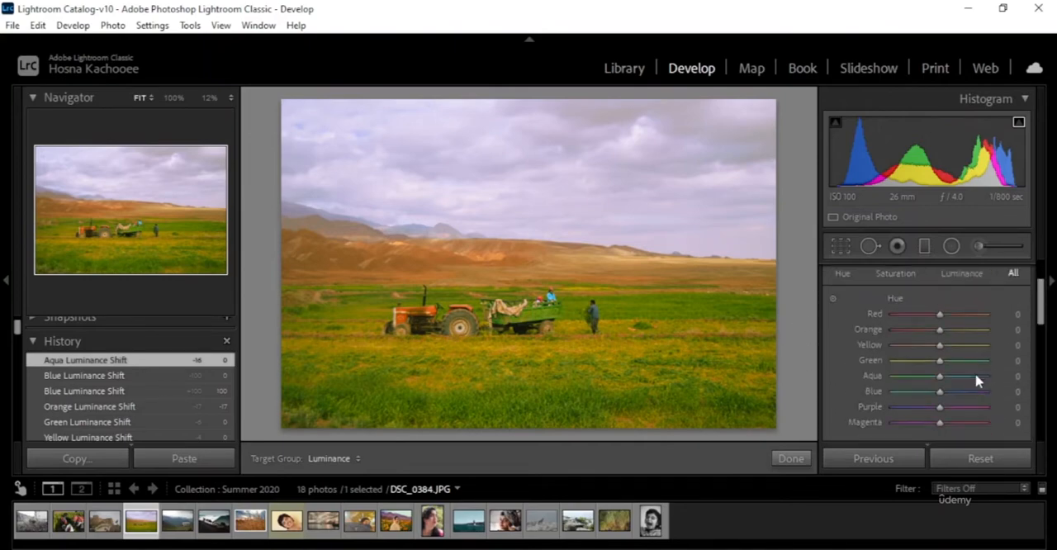
{"action": "scroll", "coordinate": [868, 377], "scroll_direction": "down", "scroll_amount": 2}
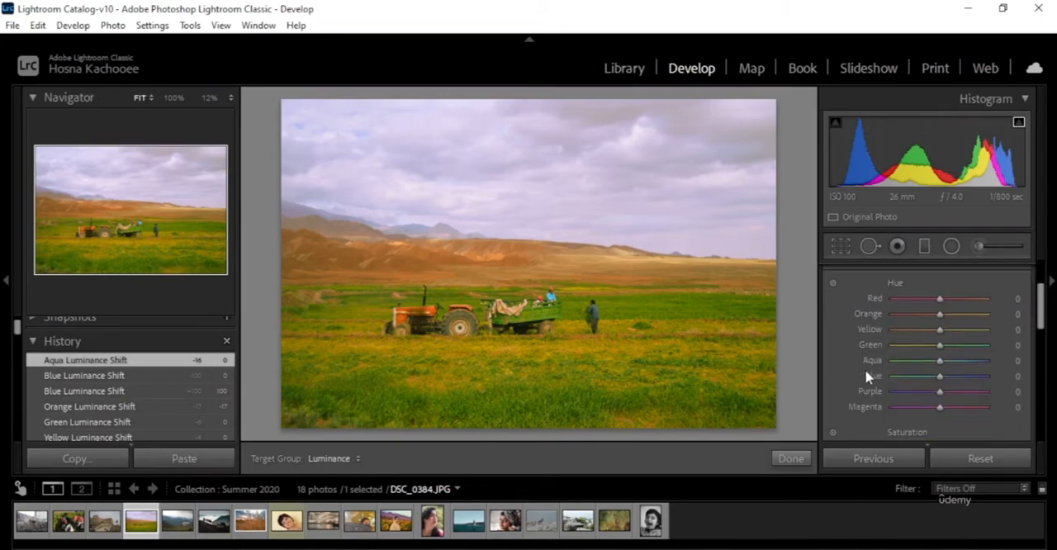
{"action": "scroll", "coordinate": [941, 368], "scroll_direction": "down", "scroll_amount": 4}
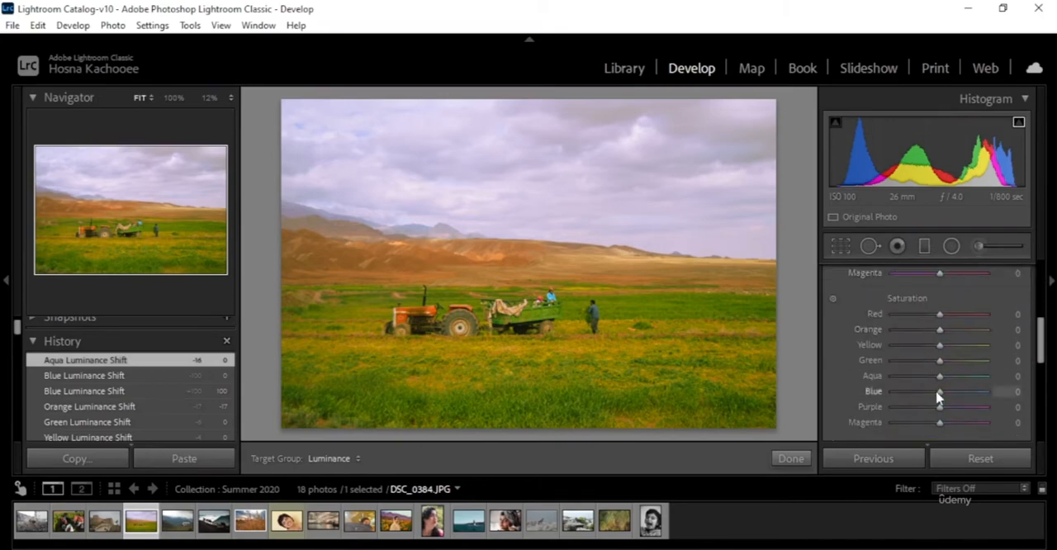
{"action": "scroll", "coordinate": [925, 397], "scroll_direction": "up", "scroll_amount": 3}
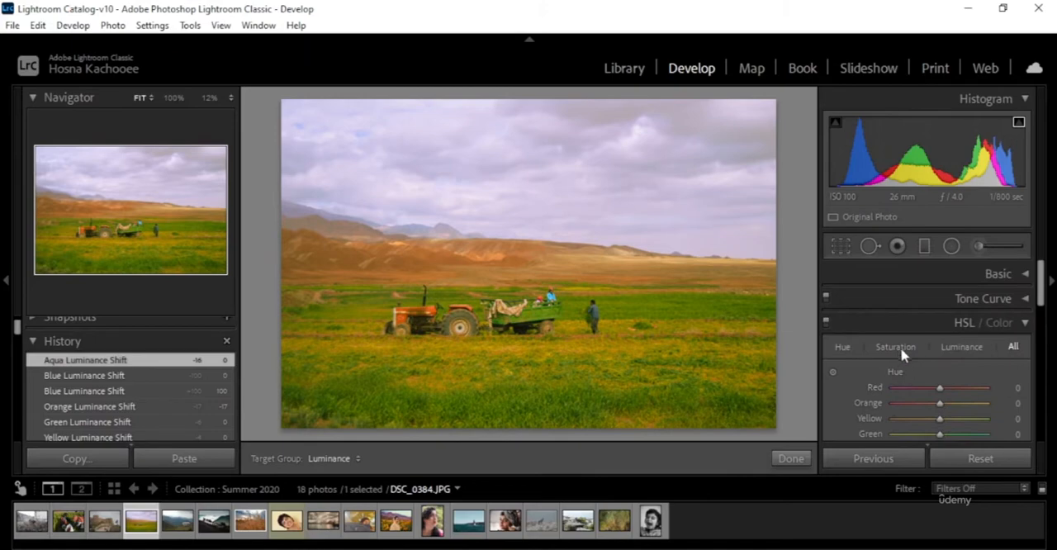
{"action": "left_click", "coordinate": [899, 349]}
{"action": "left_click", "coordinate": [961, 347]}
Step: Try Green hue at -50, reset it, and set Green hue to -53
{"action": "left_click", "coordinate": [843, 347]}
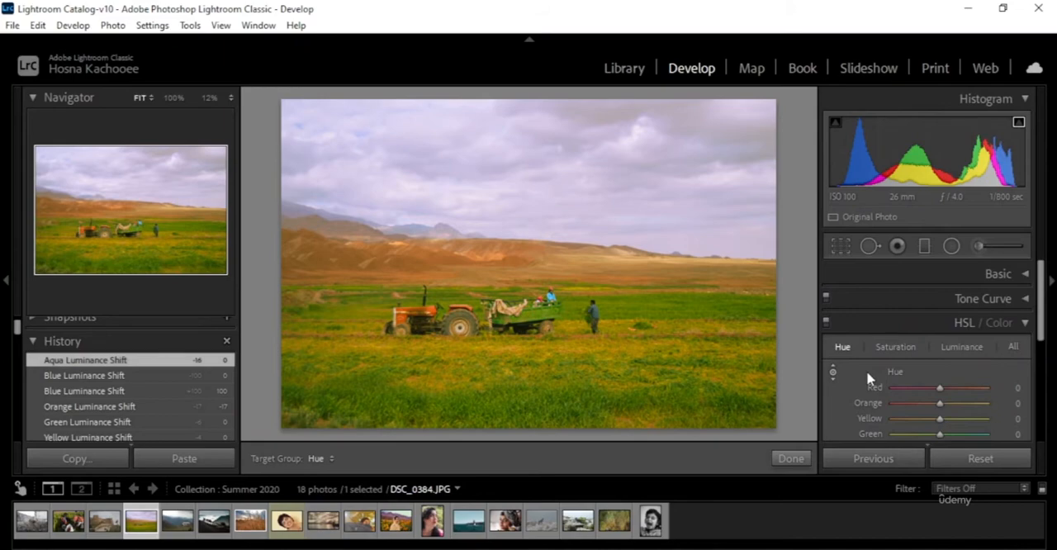
{"action": "scroll", "coordinate": [941, 378], "scroll_direction": "down", "scroll_amount": 2}
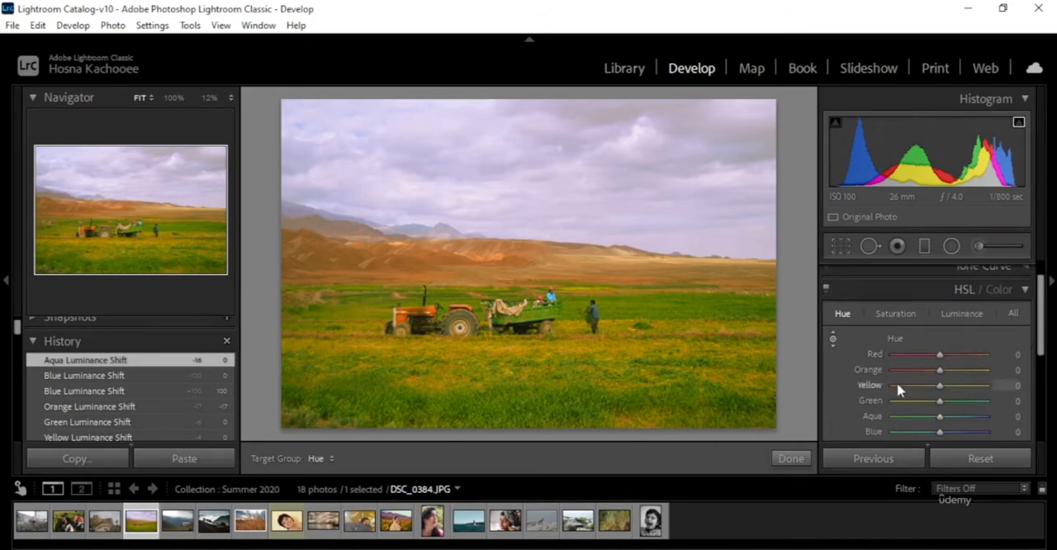
{"action": "scroll", "coordinate": [999, 341], "scroll_direction": "down", "scroll_amount": 2}
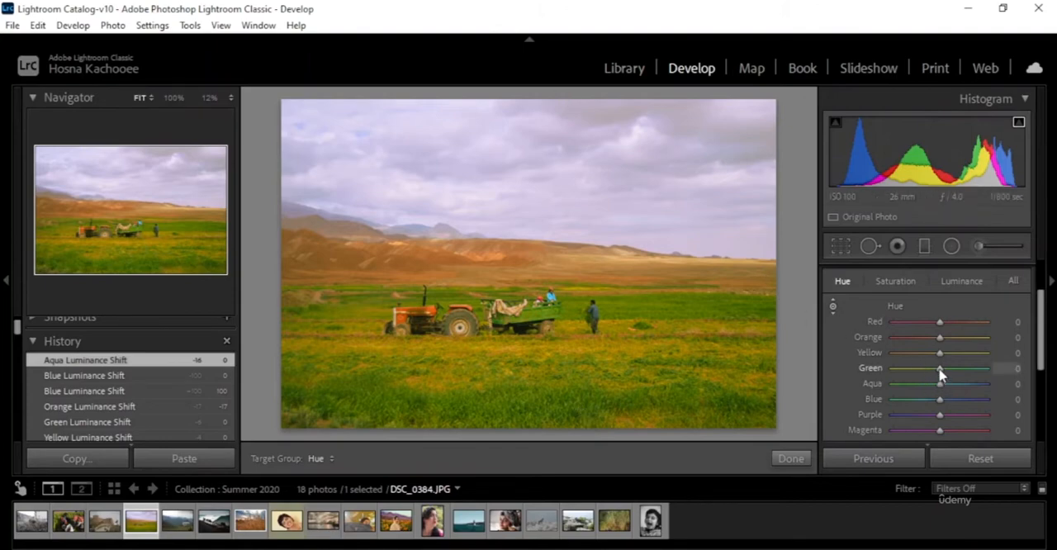
{"action": "left_click_drag", "start_coordinate": [937, 374], "coordinate": [934, 373]}
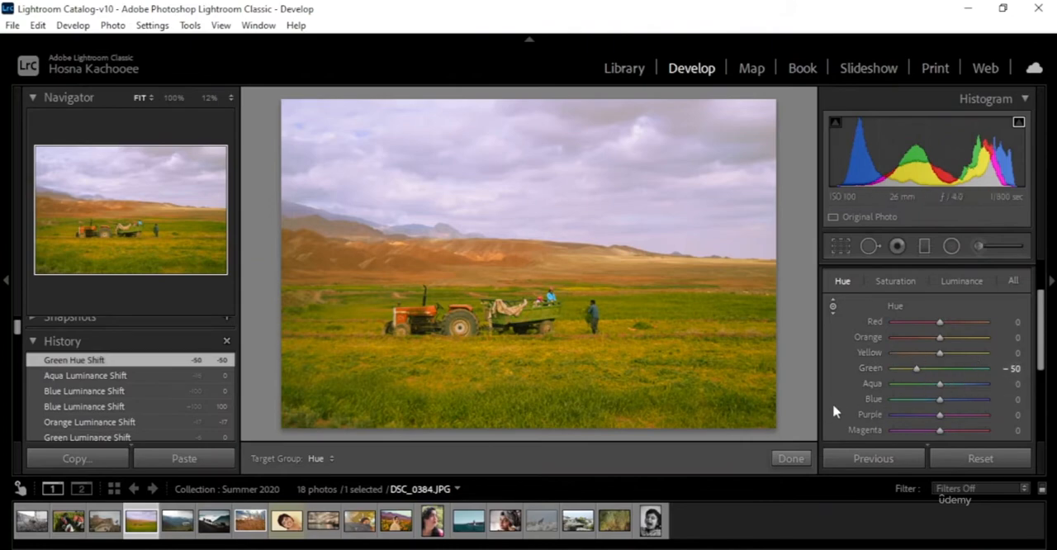
{"action": "double_click", "coordinate": [881, 372]}
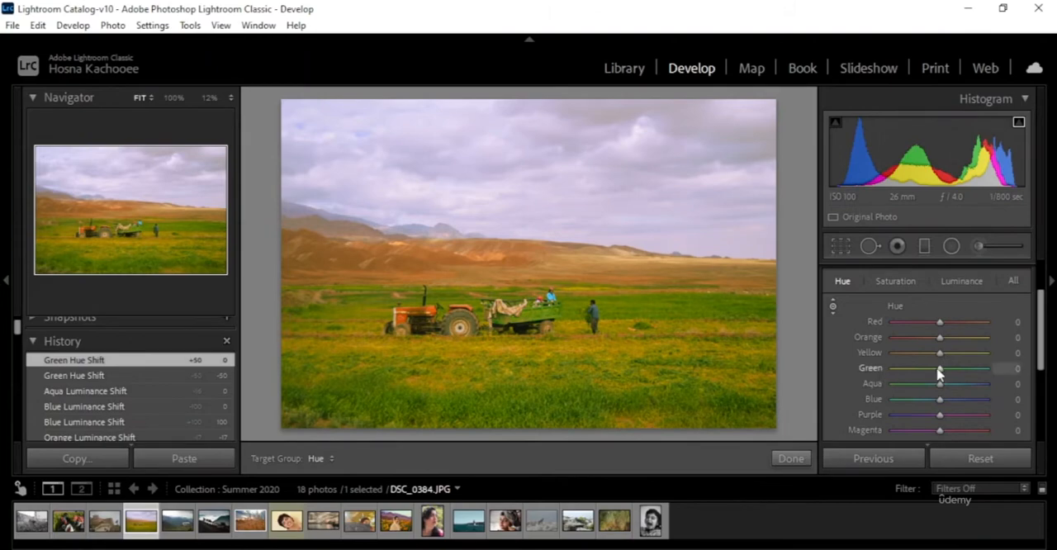
{"action": "left_click_drag", "start_coordinate": [938, 373], "coordinate": [914, 373]}
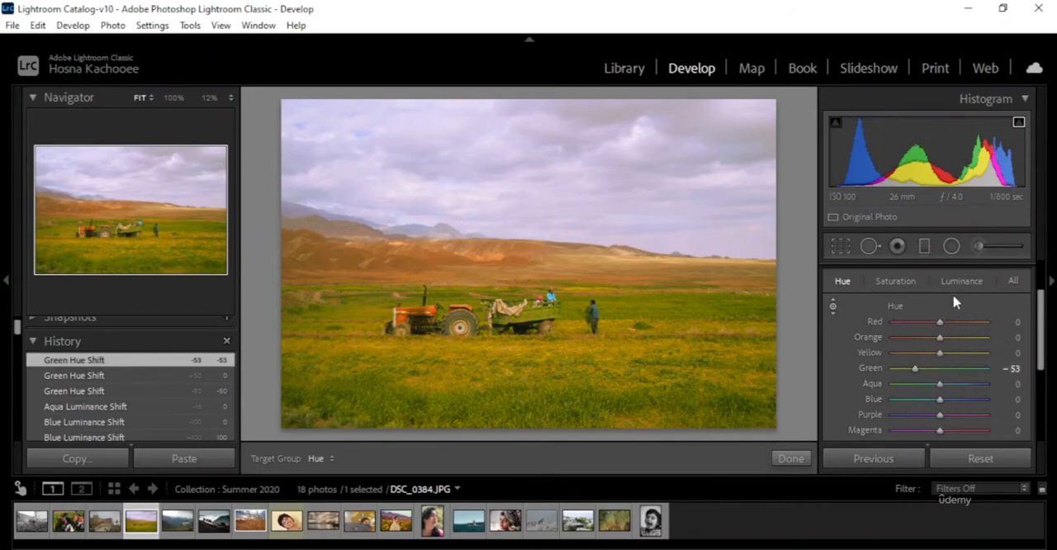
Step: Reset the Orange and Red luminance to 0
{"action": "left_click", "coordinate": [974, 284]}
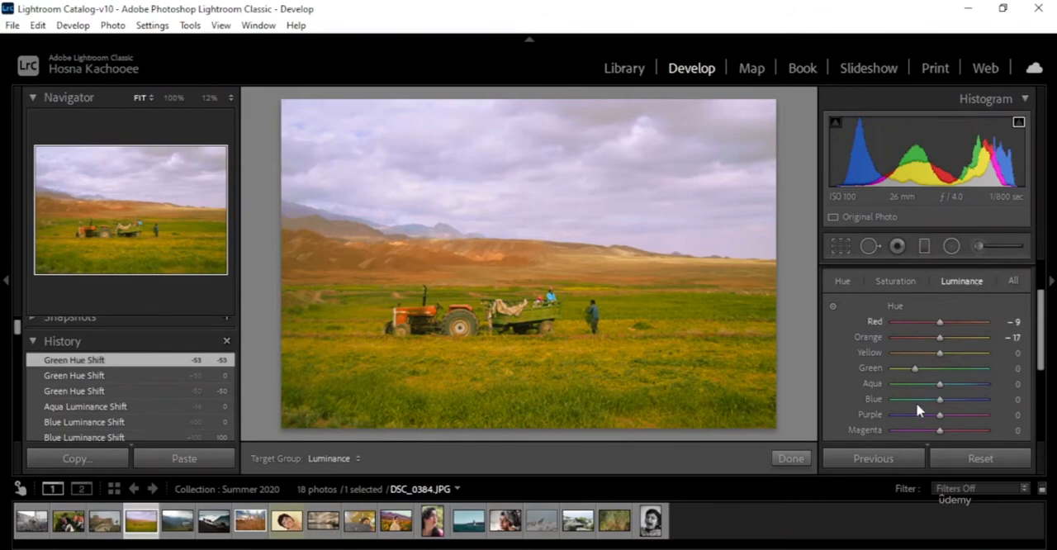
{"action": "double_click", "coordinate": [877, 338]}
{"action": "double_click", "coordinate": [882, 322]}
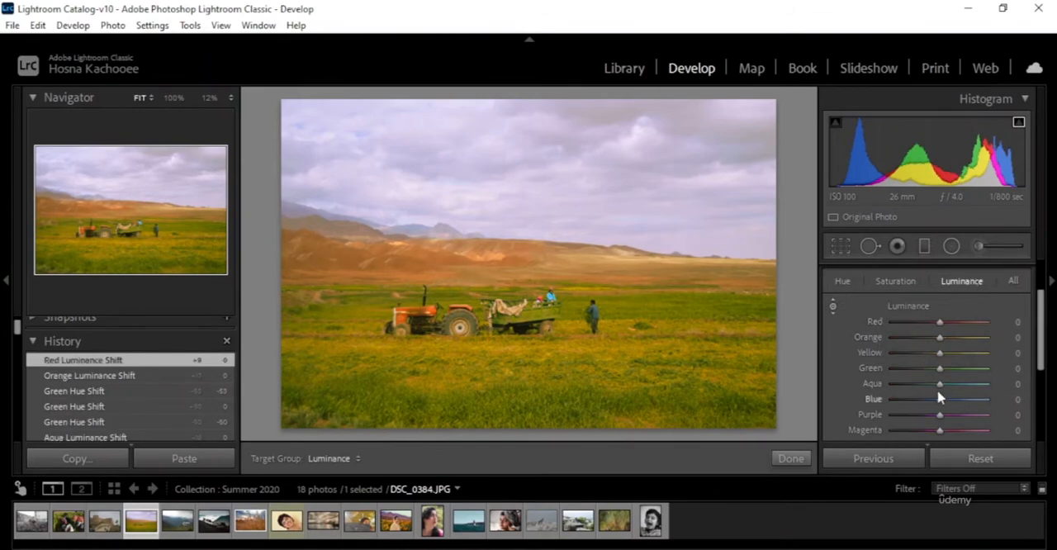
Step: Try intensifying the grass with Green saturation +42 and Green luminance raised to +12 and +32
{"action": "mouse_move", "coordinate": [941, 371]}
{"action": "left_mouse_down"}
{"action": "mouse_move", "coordinate": [957, 373]}
{"action": "mouse_move", "coordinate": [947, 373]}
{"action": "left_mouse_up"}
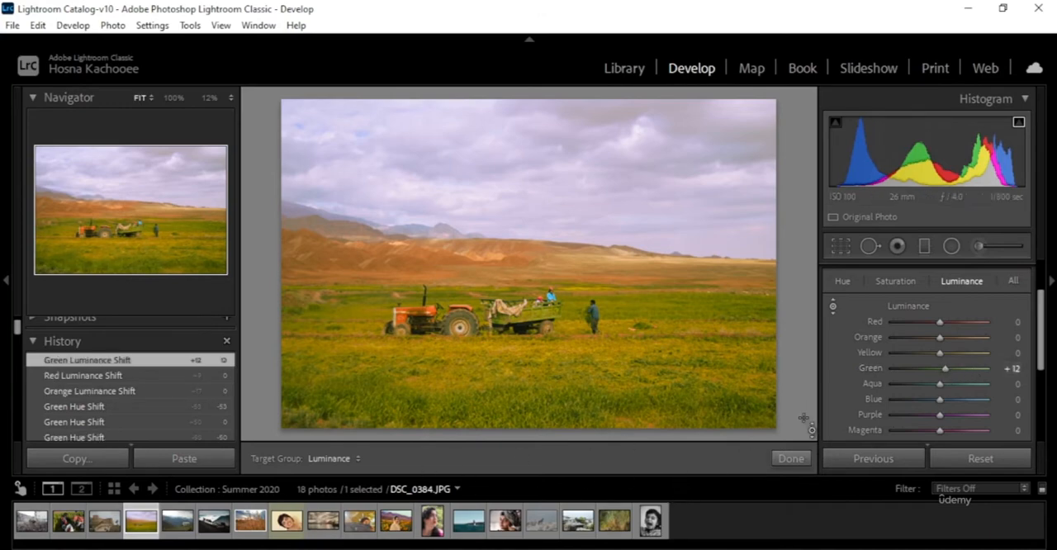
{"action": "left_click", "coordinate": [904, 283]}
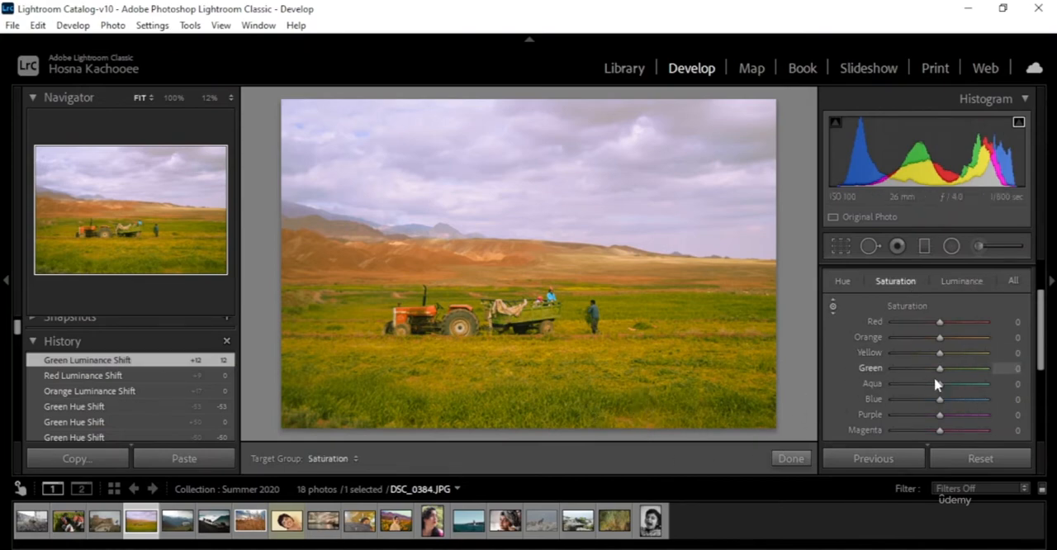
{"action": "left_click_drag", "start_coordinate": [944, 374], "coordinate": [960, 377]}
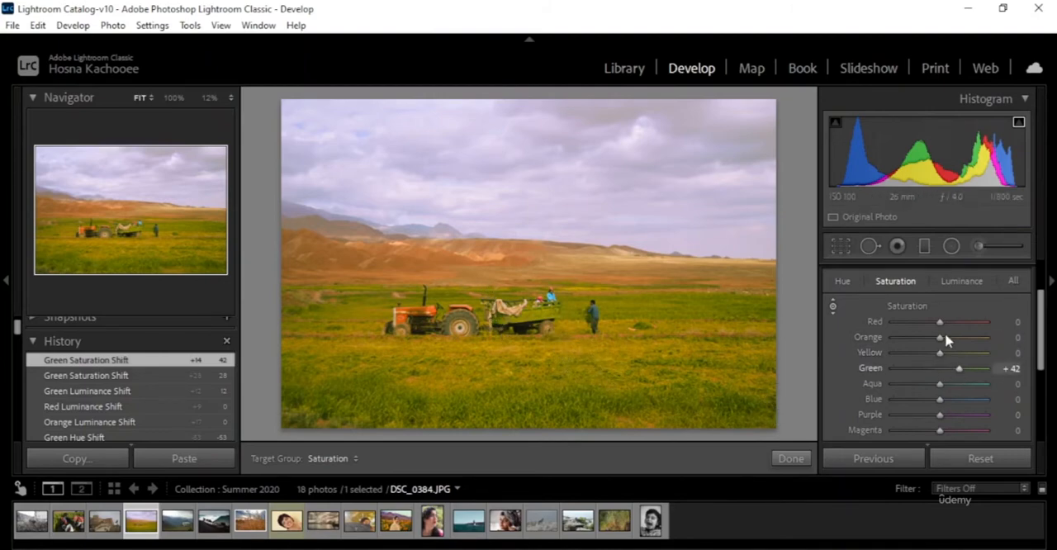
{"action": "left_click", "coordinate": [958, 282]}
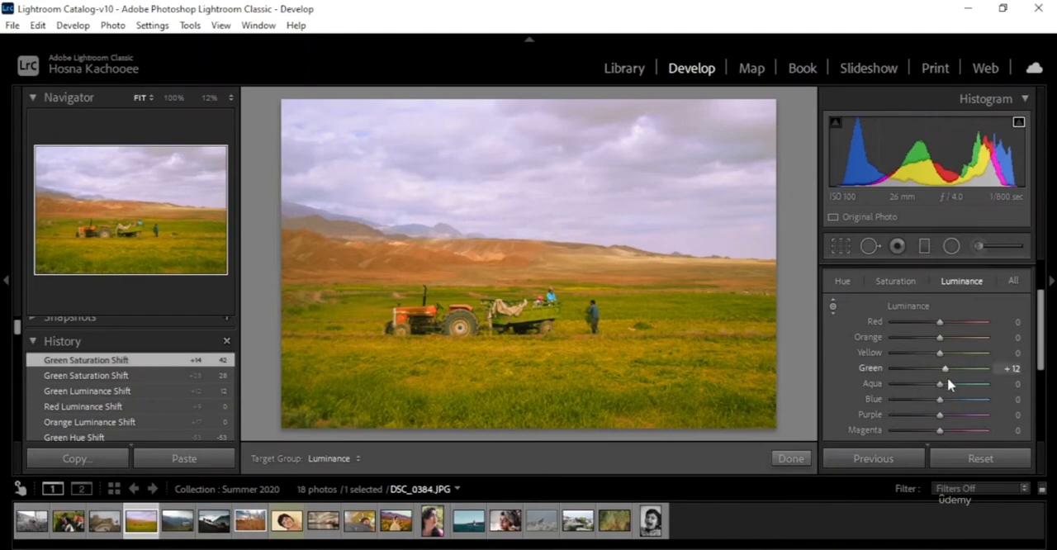
{"action": "mouse_move", "coordinate": [947, 369]}
{"action": "left_mouse_down"}
{"action": "mouse_move", "coordinate": [908, 386]}
{"action": "mouse_move", "coordinate": [955, 374]}
{"action": "left_mouse_up"}
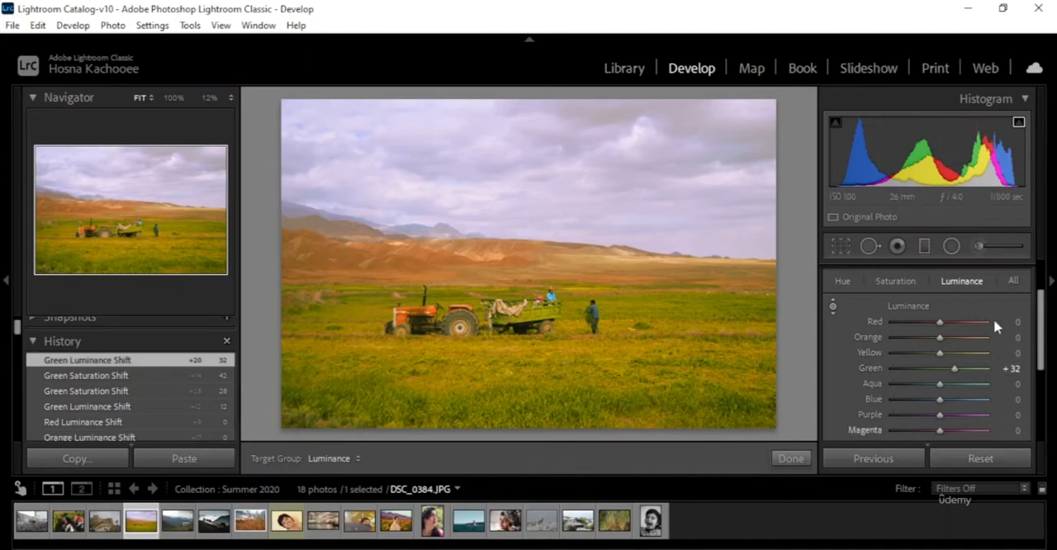
Step: Reset the Green luminance, saturation and hue to 0
{"action": "scroll", "coordinate": [950, 355], "scroll_direction": "down", "scroll_amount": 1}
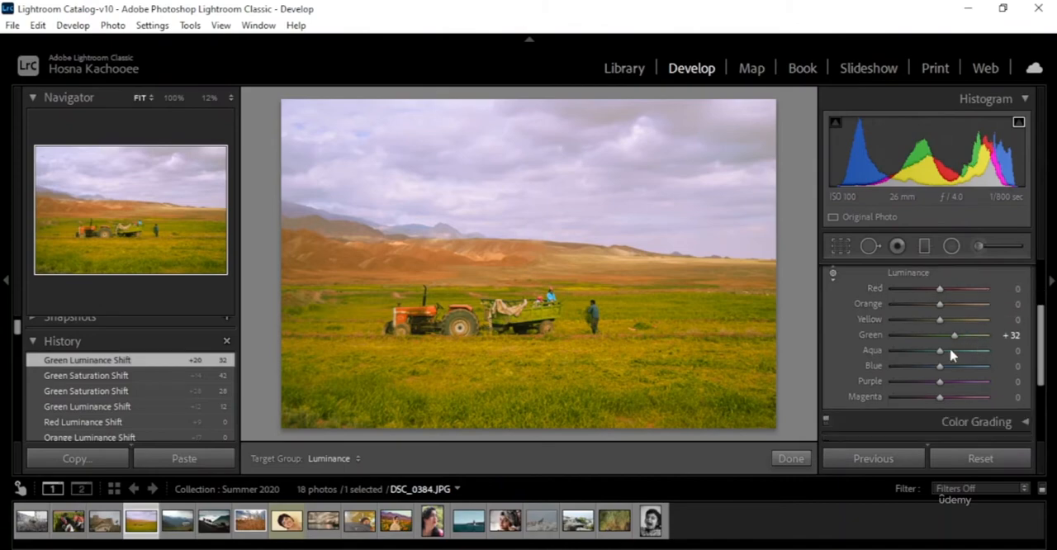
{"action": "double_click", "coordinate": [869, 334]}
{"action": "scroll", "coordinate": [880, 339], "scroll_direction": "up", "scroll_amount": 1}
{"action": "left_click", "coordinate": [895, 281]}
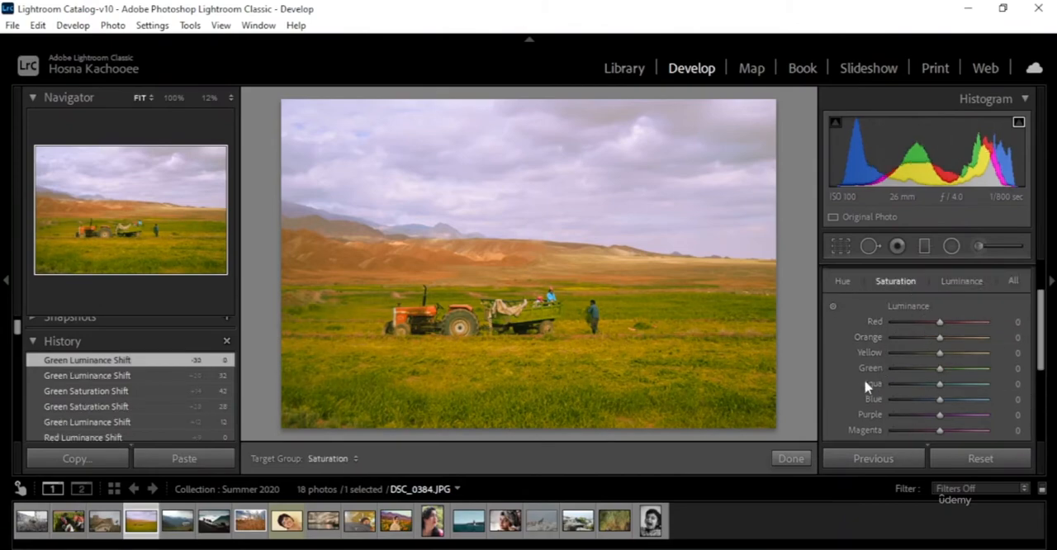
{"action": "left_click", "coordinate": [843, 281]}
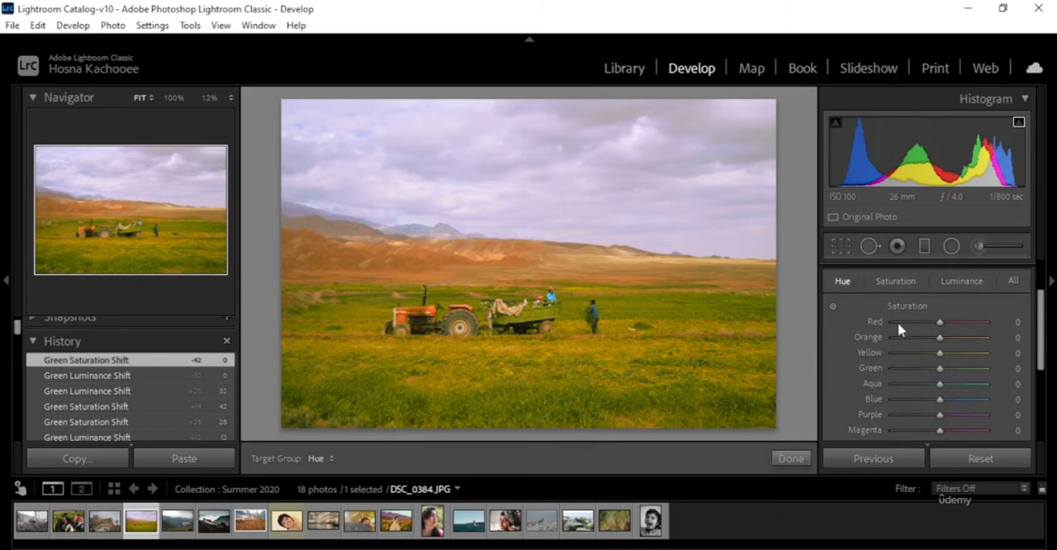
{"action": "double_click", "coordinate": [873, 372]}
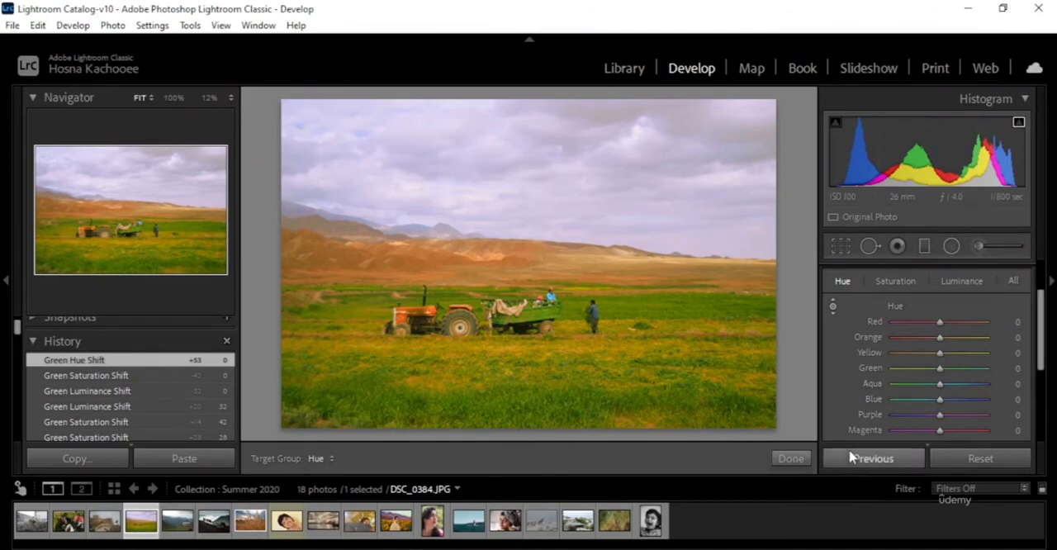
Step: Shift the sky's colour with targeted hue adjustment to Aqua -100 and Blue -100
{"action": "left_click", "coordinate": [833, 306]}
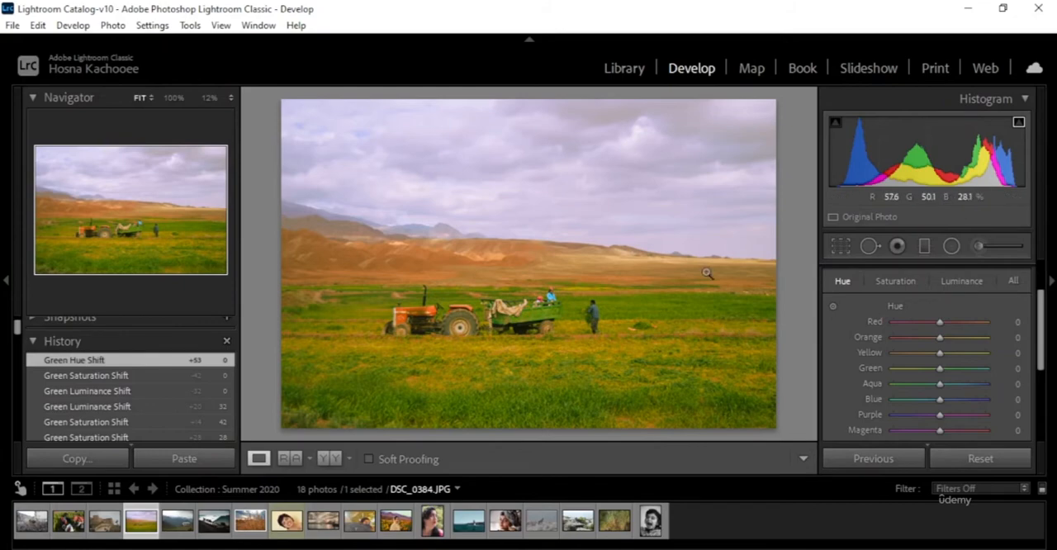
{"action": "left_click", "coordinate": [833, 307]}
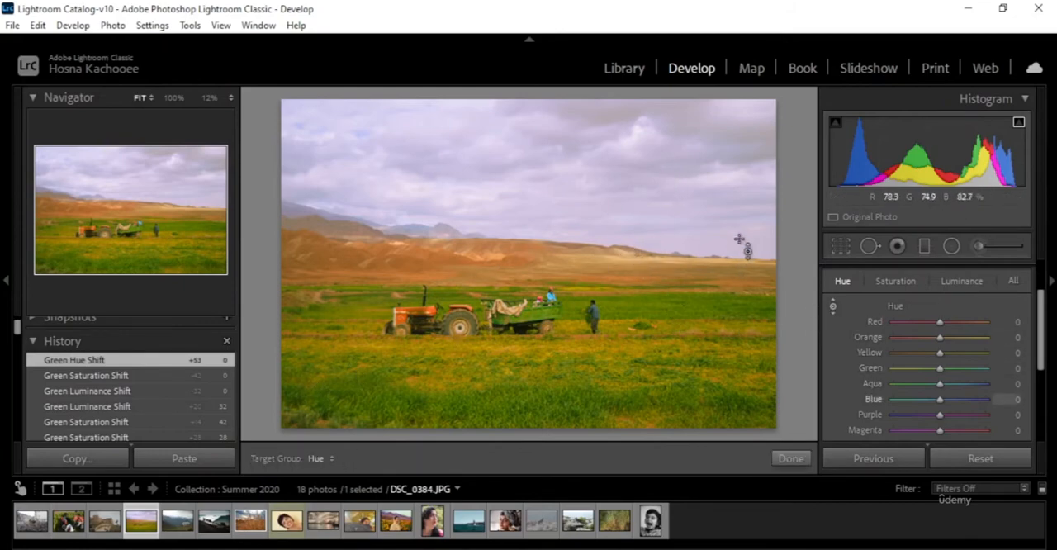
{"action": "left_click_drag", "start_coordinate": [722, 237], "coordinate": [721, 324]}
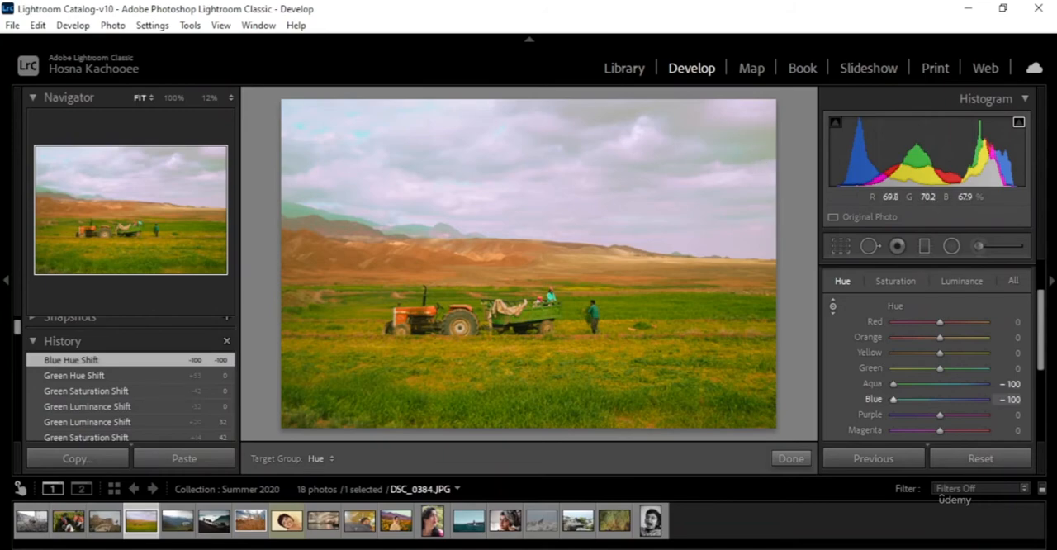
Step: Try the opposite sky hue shift to Blue +100 and Aqua -78, undo it, and reactivate targeted adjustment
{"action": "left_click_drag", "start_coordinate": [528, 198], "coordinate": [529, 115]}
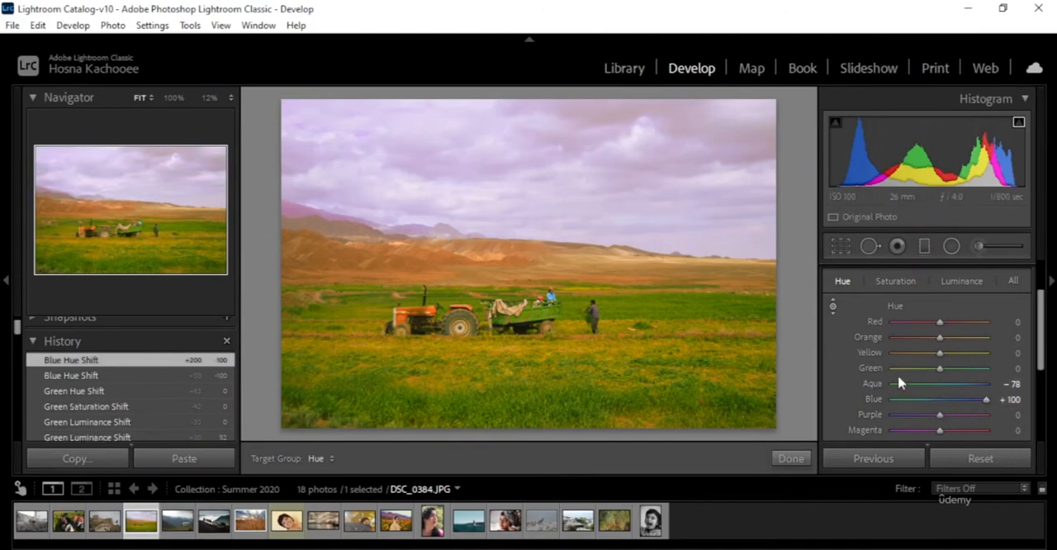
{"action": "key", "text": "ctrl+z"}
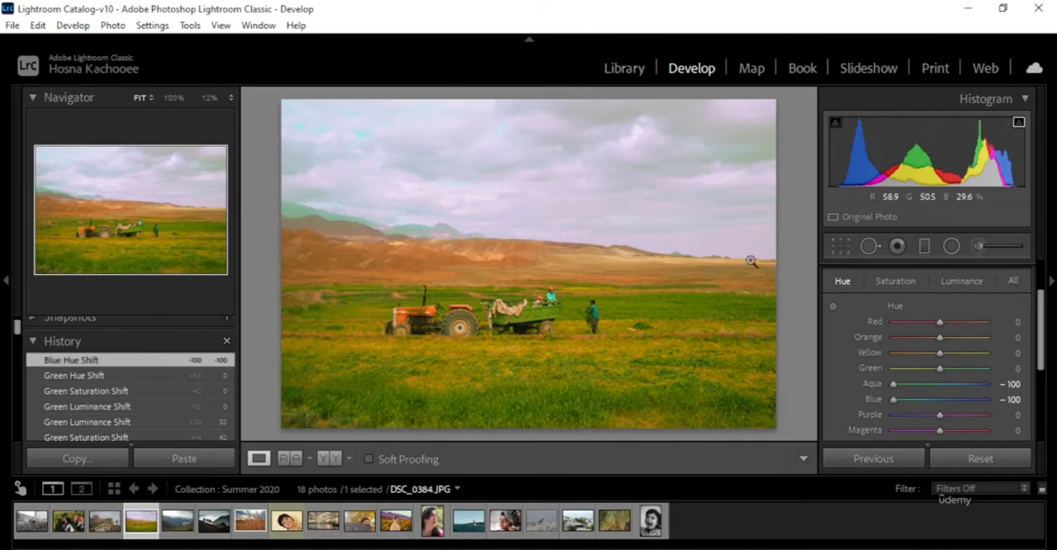
{"action": "left_click", "coordinate": [834, 306]}
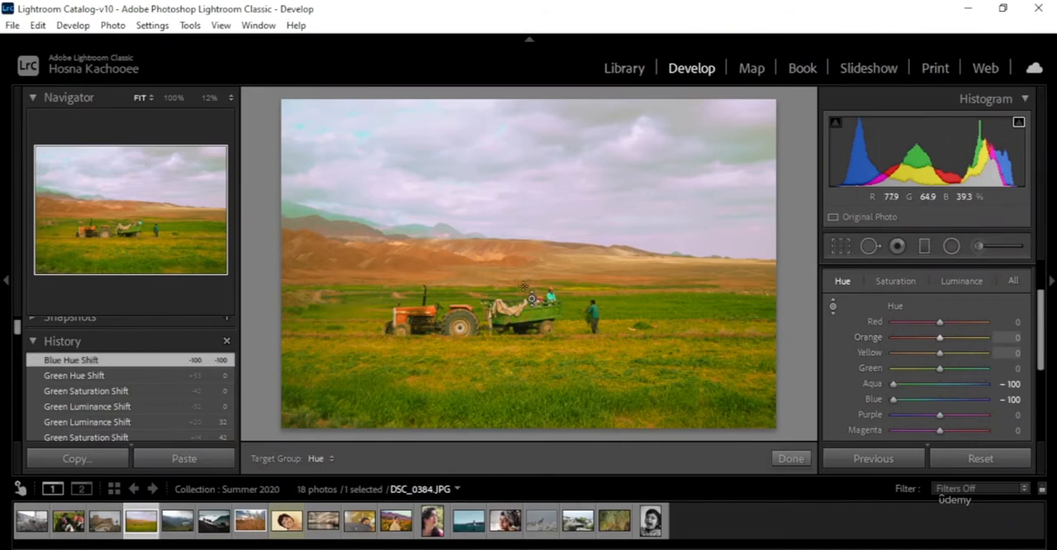
Step: Shift the brown hills to Orange hue -19 and the distant mountains to Aqua -98 and Blue -64 with targeted adjustment
{"action": "mouse_move", "coordinate": [513, 264]}
{"action": "left_mouse_down"}
{"action": "mouse_move", "coordinate": [513, 245]}
{"action": "mouse_move", "coordinate": [513, 282]}
{"action": "left_mouse_up"}
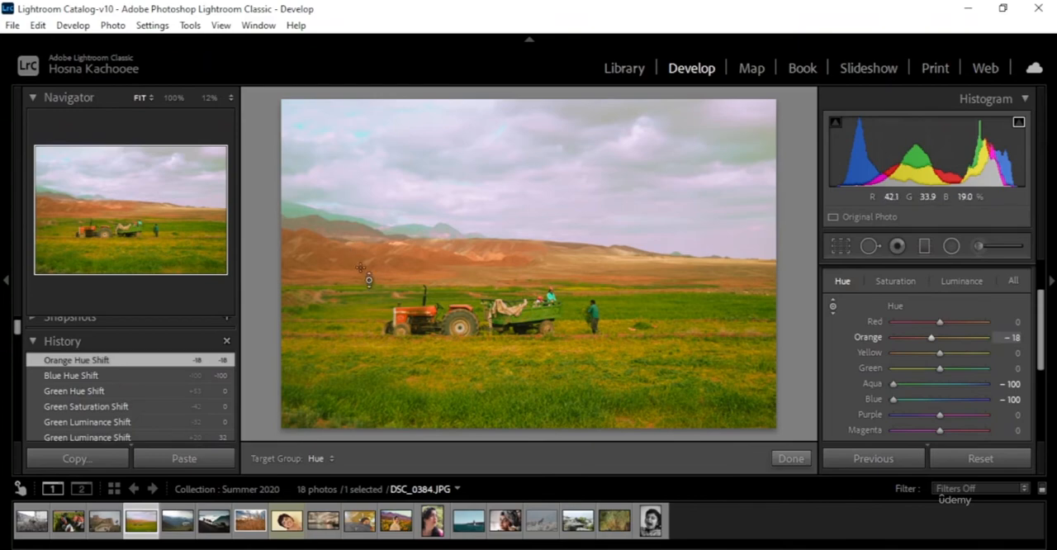
{"action": "left_click_drag", "start_coordinate": [545, 263], "coordinate": [520, 265]}
{"action": "left_click_drag", "start_coordinate": [516, 271], "coordinate": [518, 277]}
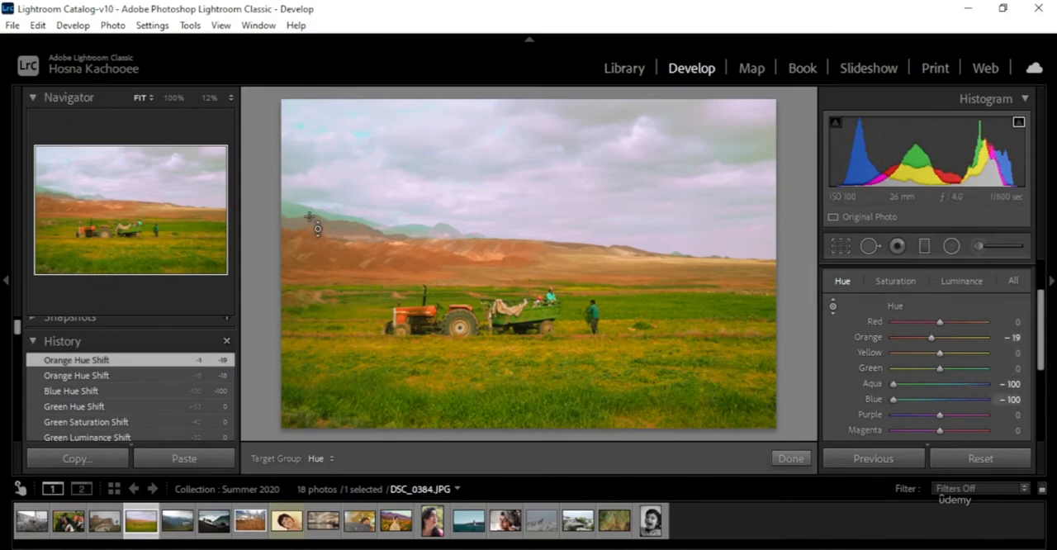
{"action": "left_click_drag", "start_coordinate": [294, 213], "coordinate": [294, 191]}
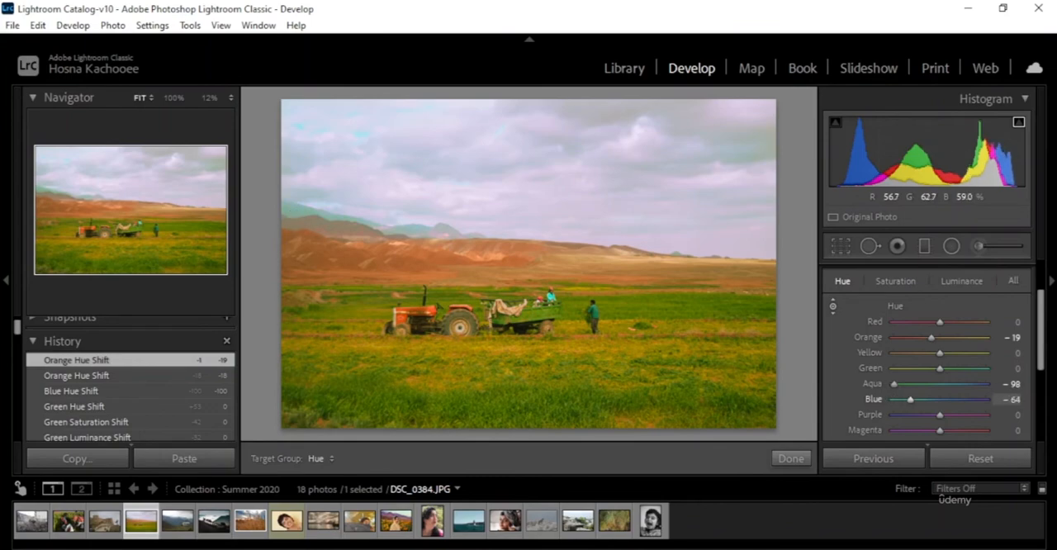
{"action": "left_click_drag", "start_coordinate": [361, 212], "coordinate": [362, 212]}
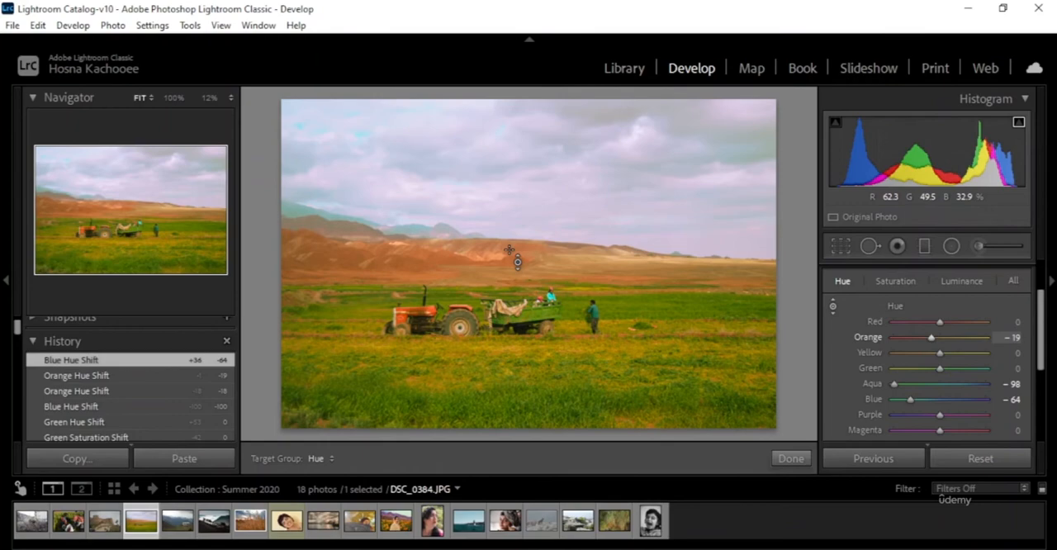
Step: Desaturate the grass field with targeted adjustment to Yellow saturation -28 and Green saturation -25
{"action": "left_click", "coordinate": [896, 282]}
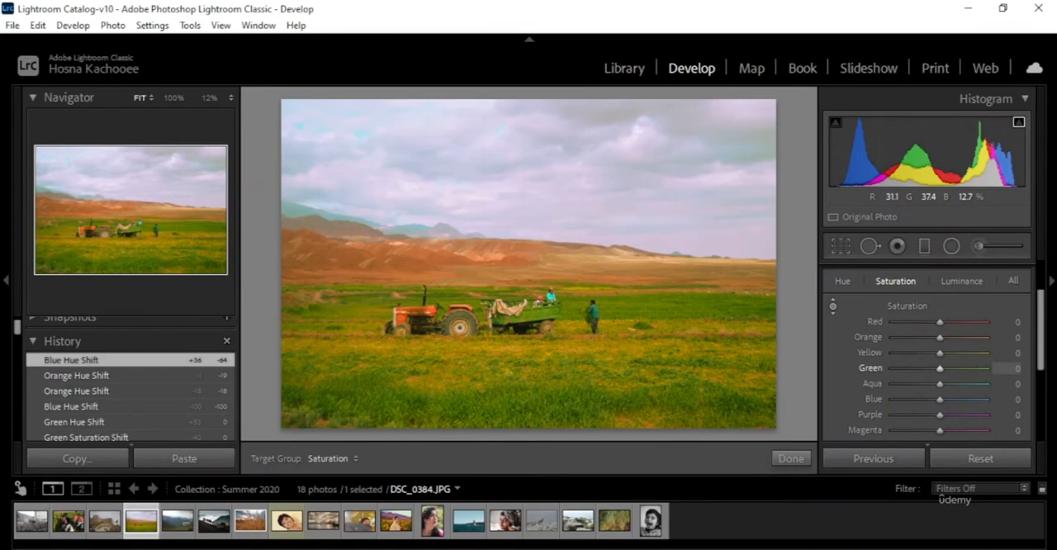
{"action": "mouse_move", "coordinate": [529, 380]}
{"action": "left_mouse_down"}
{"action": "mouse_move", "coordinate": [528, 413]}
{"action": "mouse_move", "coordinate": [528, 395]}
{"action": "left_mouse_up"}
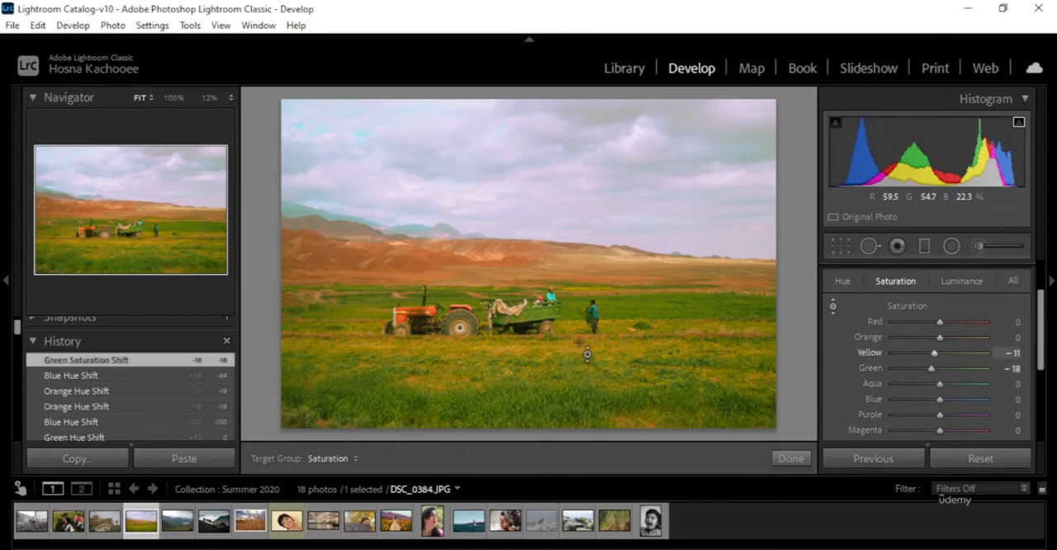
{"action": "left_click_drag", "start_coordinate": [588, 357], "coordinate": [588, 380]}
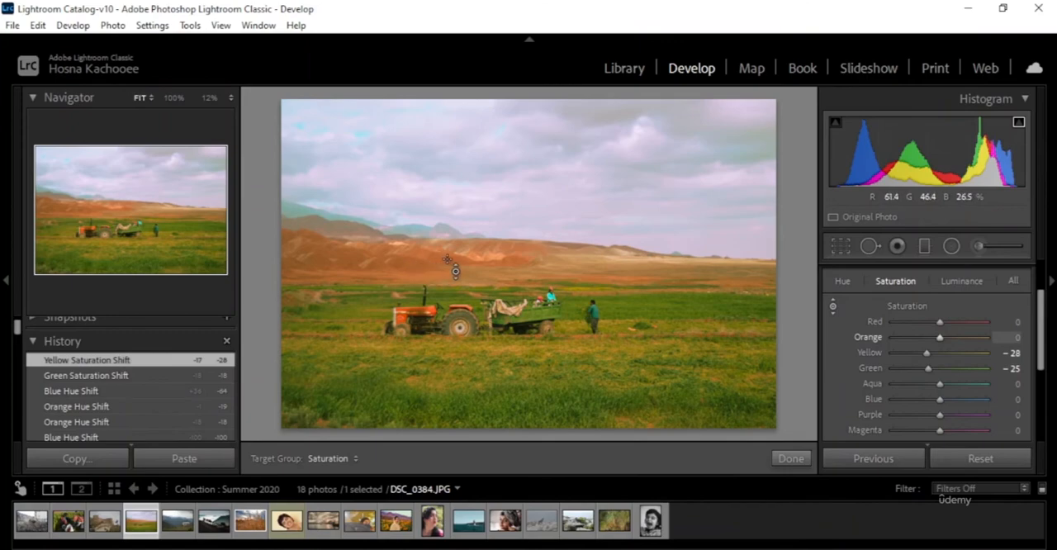
Step: Desaturate the hills to Orange saturation -8 and the sky to Aqua -3 and Blue -45 with targeted adjustment
{"action": "left_click_drag", "start_coordinate": [661, 269], "coordinate": [661, 276]}
{"action": "left_click_drag", "start_coordinate": [452, 266], "coordinate": [452, 267]}
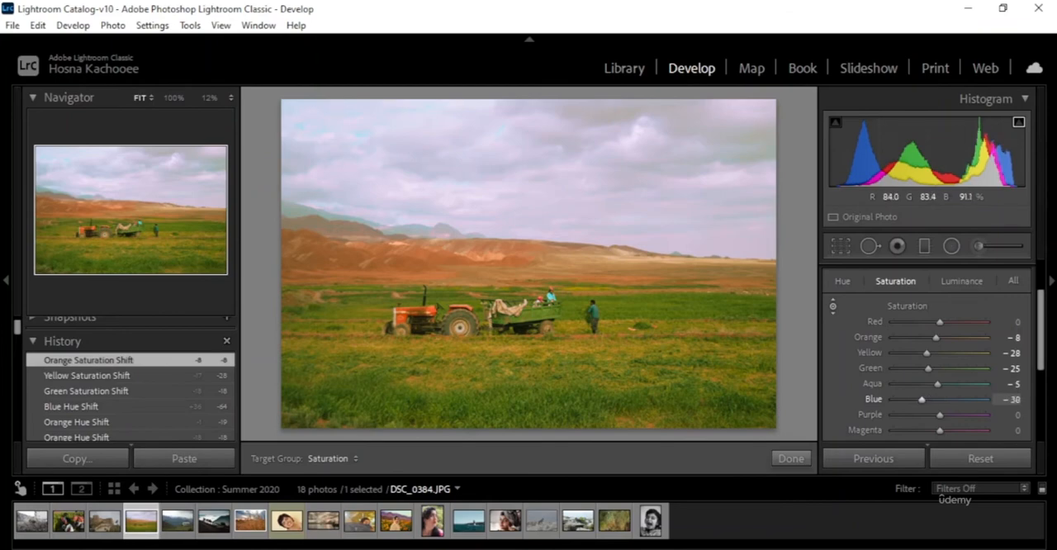
{"action": "left_click_drag", "start_coordinate": [427, 141], "coordinate": [427, 142]}
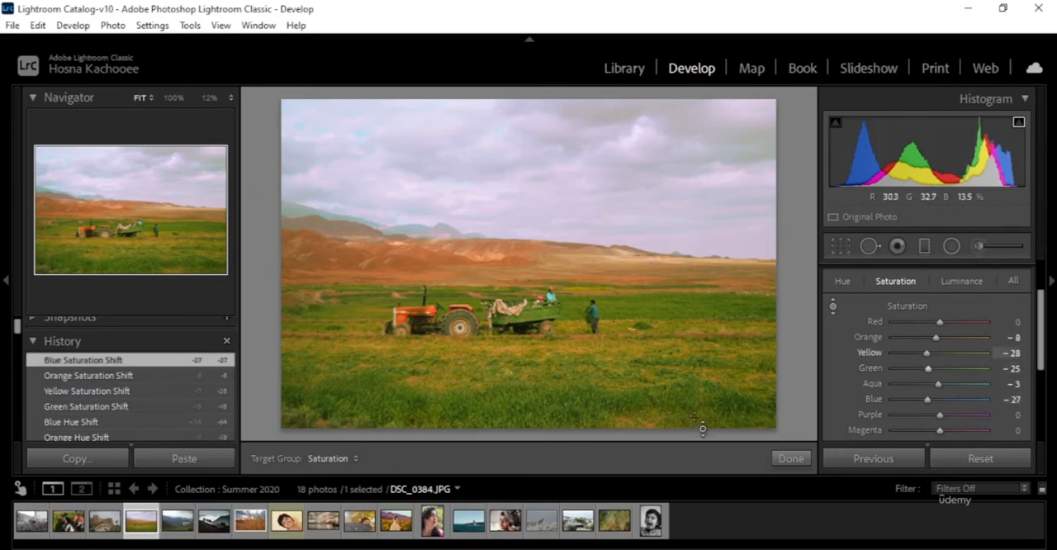
{"action": "left_click_drag", "start_coordinate": [759, 155], "coordinate": [755, 143]}
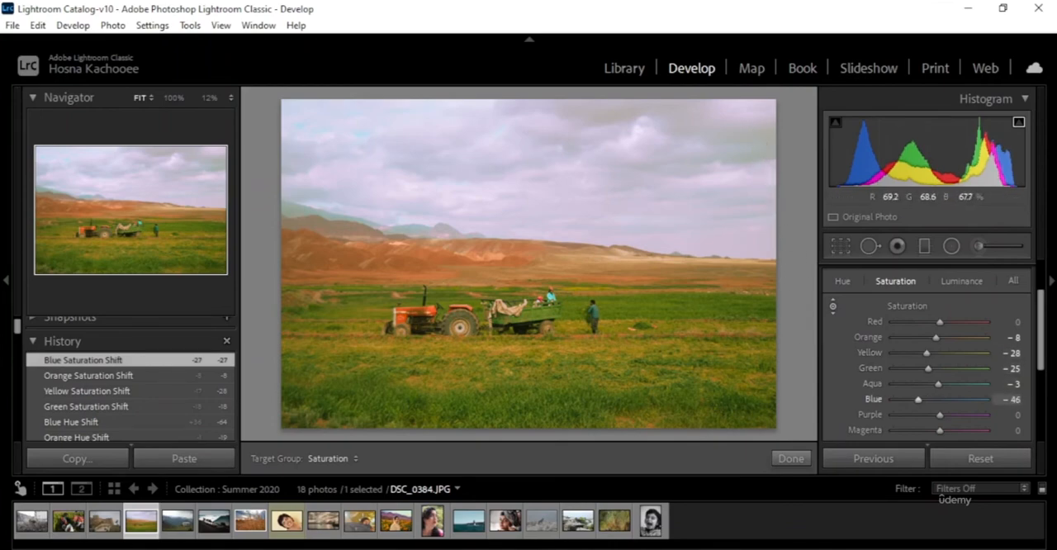
{"action": "mouse_move", "coordinate": [755, 157]}
{"action": "left_mouse_down"}
{"action": "mouse_move", "coordinate": [755, 134]}
{"action": "mouse_move", "coordinate": [755, 157]}
{"action": "mouse_move", "coordinate": [736, 156]}
{"action": "left_mouse_up"}
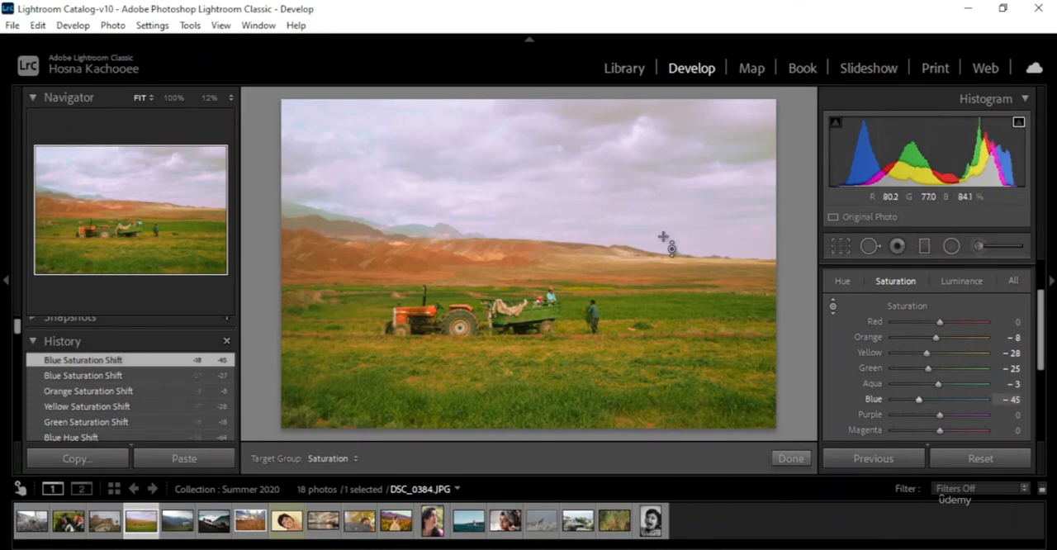
Step: Adjust the field's brightness with targeted adjustment to Green luminance +22 and Yellow luminance -9
{"action": "left_click", "coordinate": [968, 281]}
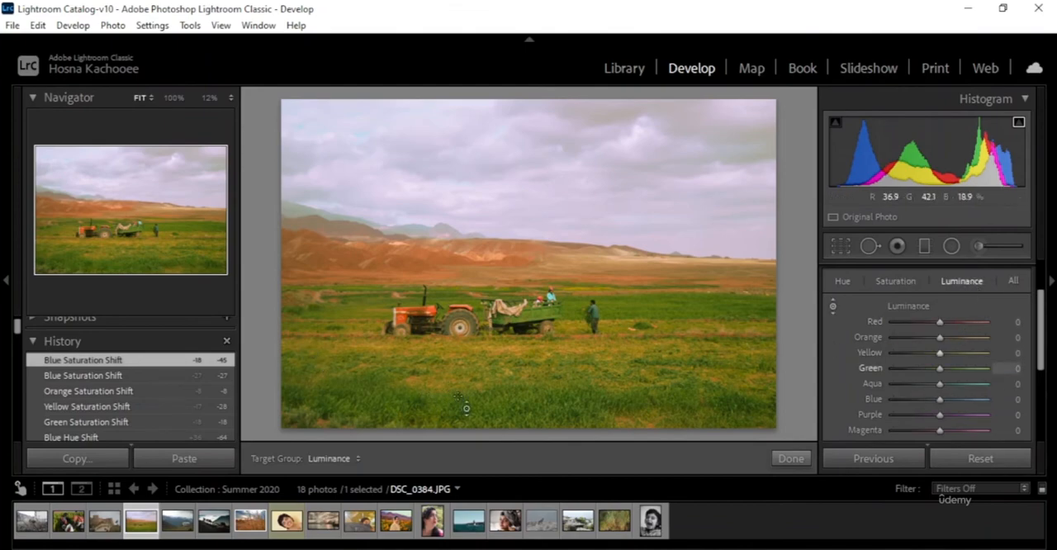
{"action": "left_click_drag", "start_coordinate": [512, 398], "coordinate": [512, 384]}
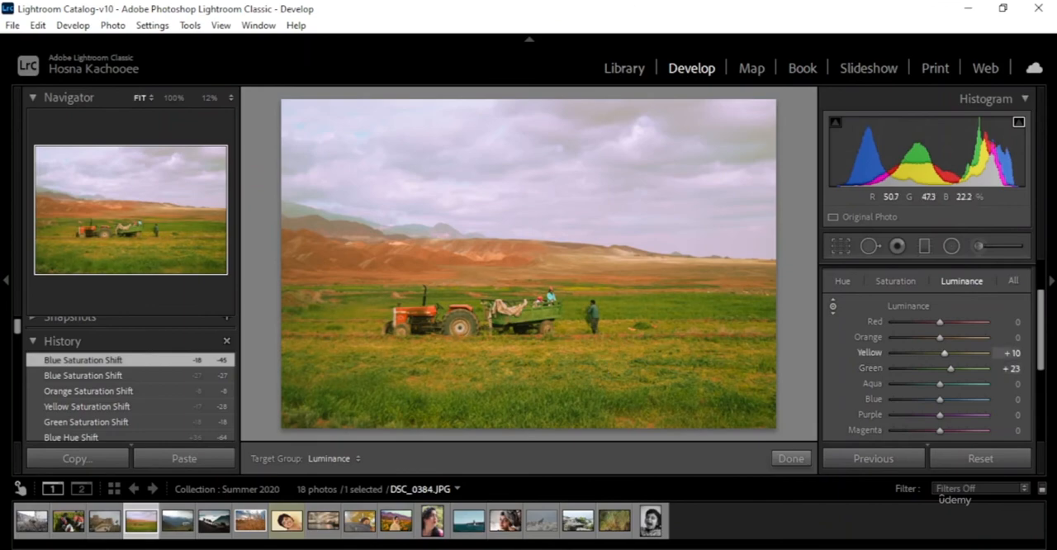
{"action": "left_click_drag", "start_coordinate": [601, 358], "coordinate": [601, 372]}
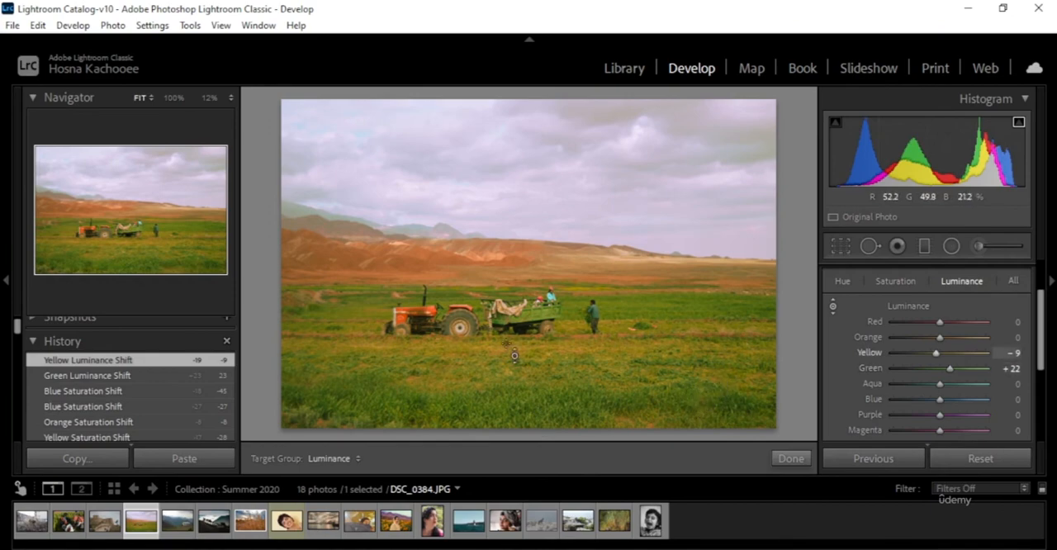
Step: Adjust the brightness of the sky and distant mountains with targeted adjustment to Aqua luminance +6 and Blue luminance -24
{"action": "mouse_move", "coordinate": [750, 220]}
{"action": "left_mouse_down"}
{"action": "mouse_move", "coordinate": [746, 240]}
{"action": "mouse_move", "coordinate": [746, 220]}
{"action": "left_mouse_up"}
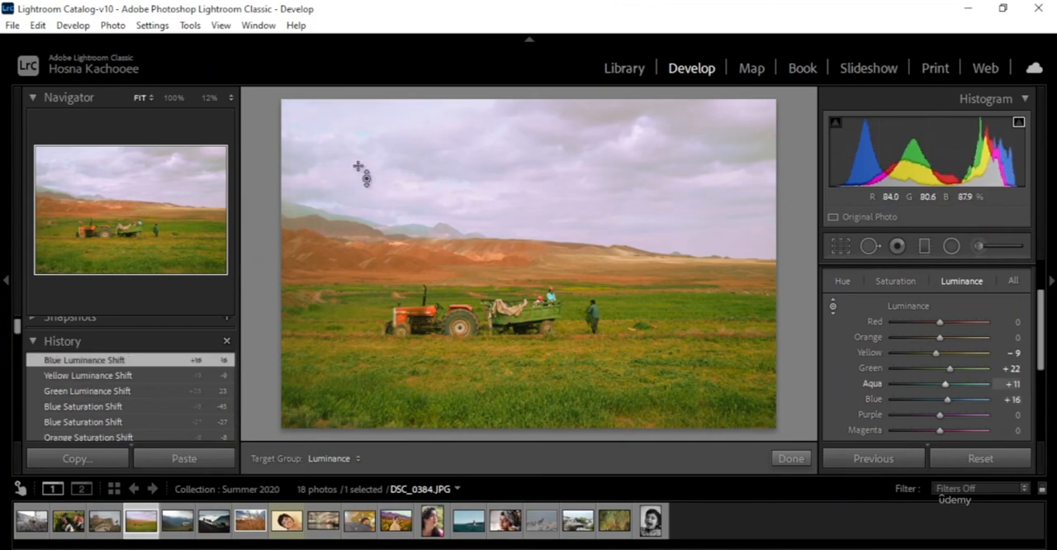
{"action": "left_click_drag", "start_coordinate": [313, 126], "coordinate": [313, 168]}
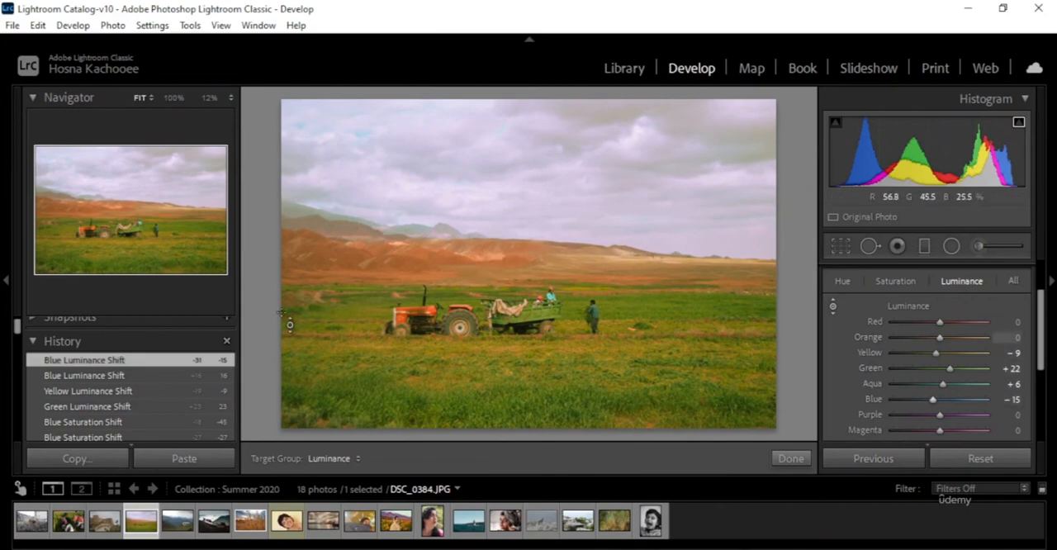
{"action": "mouse_move", "coordinate": [305, 214]}
{"action": "left_mouse_down"}
{"action": "mouse_move", "coordinate": [306, 200]}
{"action": "mouse_move", "coordinate": [314, 220]}
{"action": "left_mouse_up"}
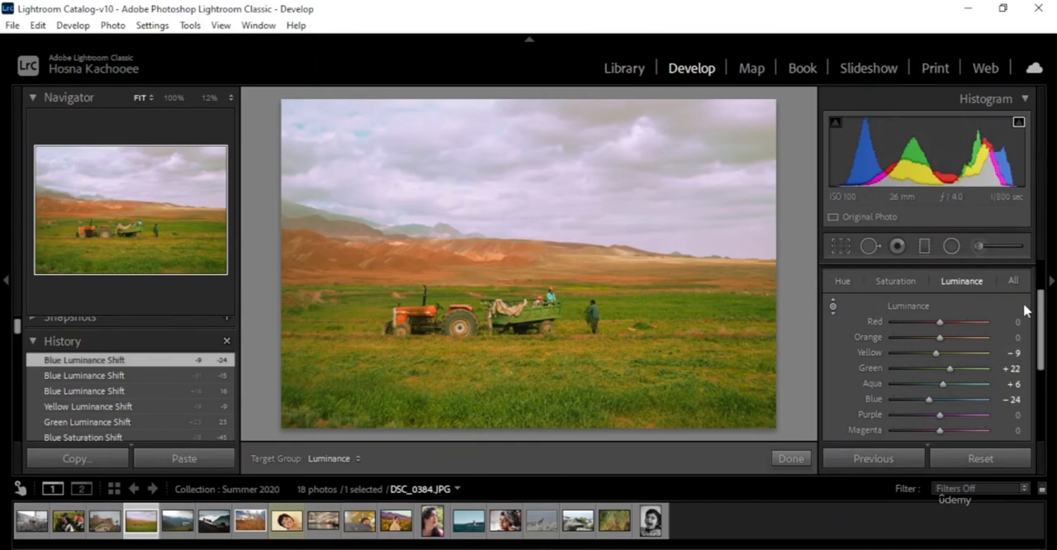
{"action": "scroll", "coordinate": [1024, 310], "scroll_direction": "down", "scroll_amount": 2}
{"action": "scroll", "coordinate": [1020, 308], "scroll_direction": "up", "scroll_amount": 2}
{"action": "scroll", "coordinate": [1018, 300], "scroll_direction": "up", "scroll_amount": 1}
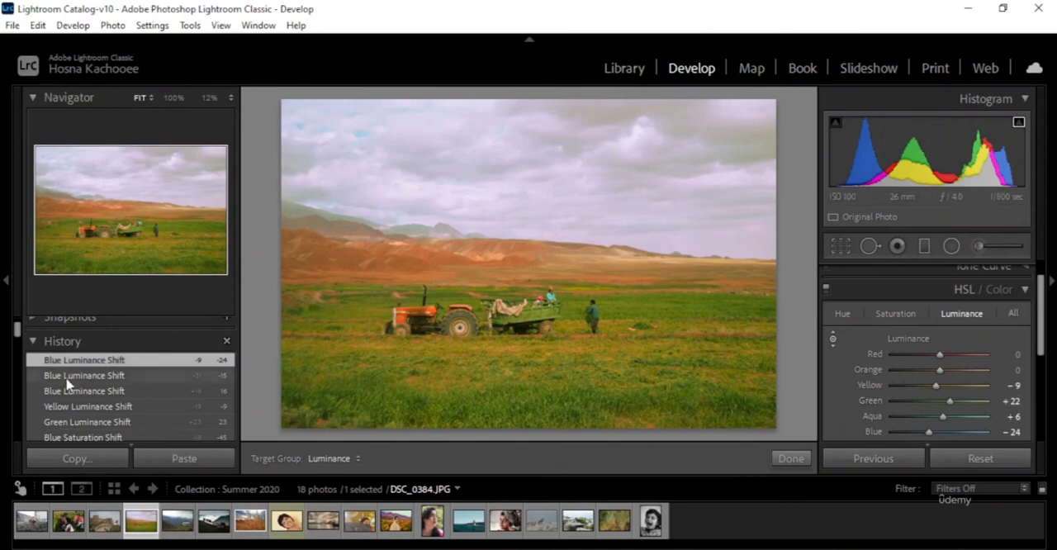
Step: Review the photo's edit history from the latest luminance shifts back to the earlier hue and tone adjustments
{"action": "scroll", "coordinate": [25, 378], "scroll_direction": "down", "scroll_amount": 5}
{"action": "scroll", "coordinate": [94, 371], "scroll_direction": "down", "scroll_amount": 5}
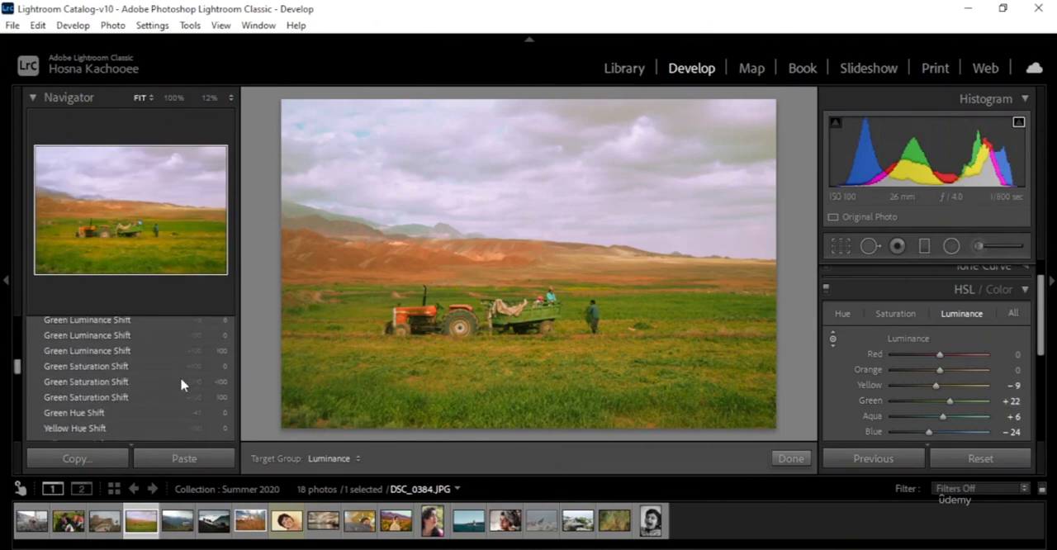
{"action": "scroll", "coordinate": [144, 400], "scroll_direction": "down", "scroll_amount": 5}
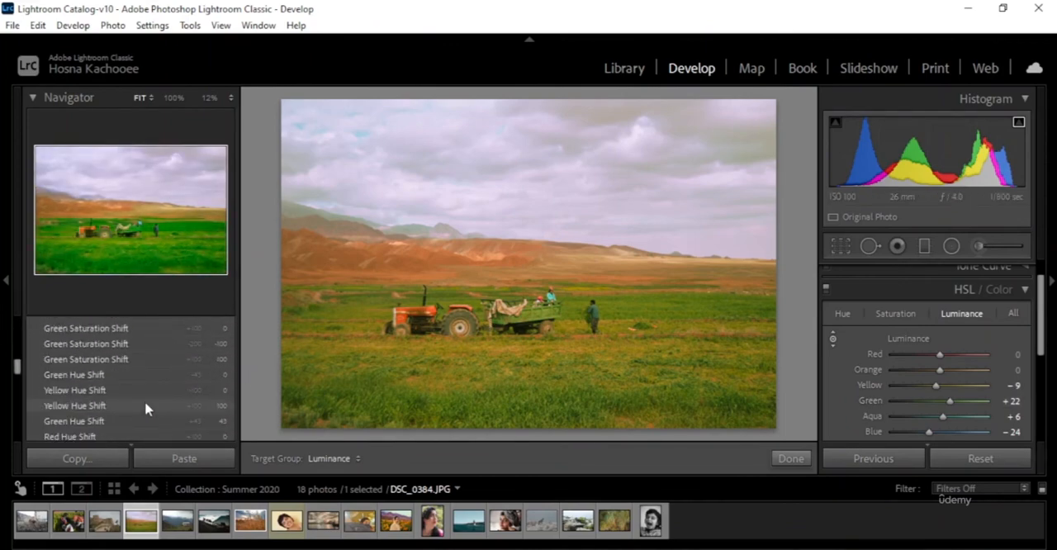
{"action": "scroll", "coordinate": [132, 394], "scroll_direction": "down", "scroll_amount": 5}
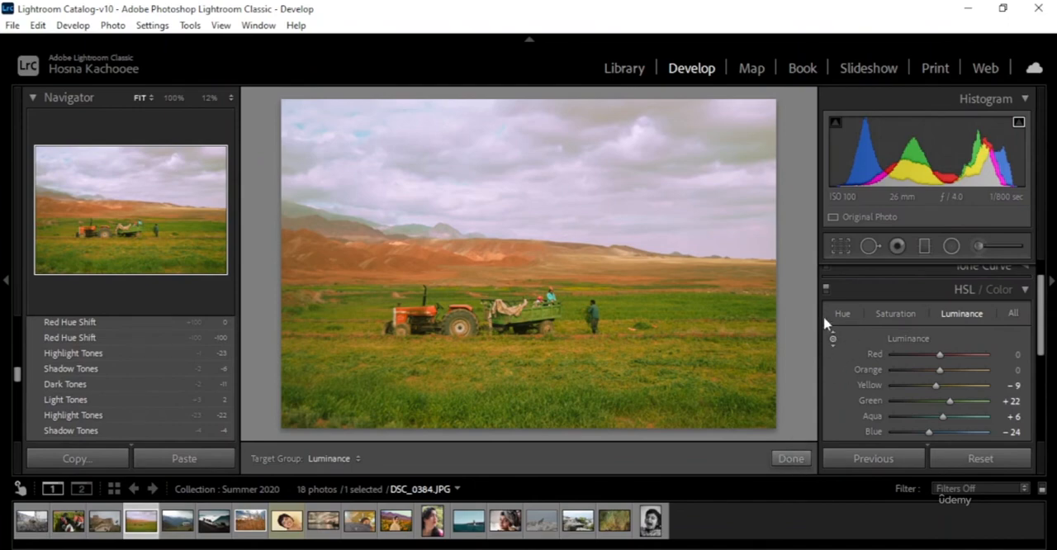
Step: Finish the targeted adjustment and compare the edited photo with its original side by side in Before & After view
{"action": "left_click", "coordinate": [791, 459]}
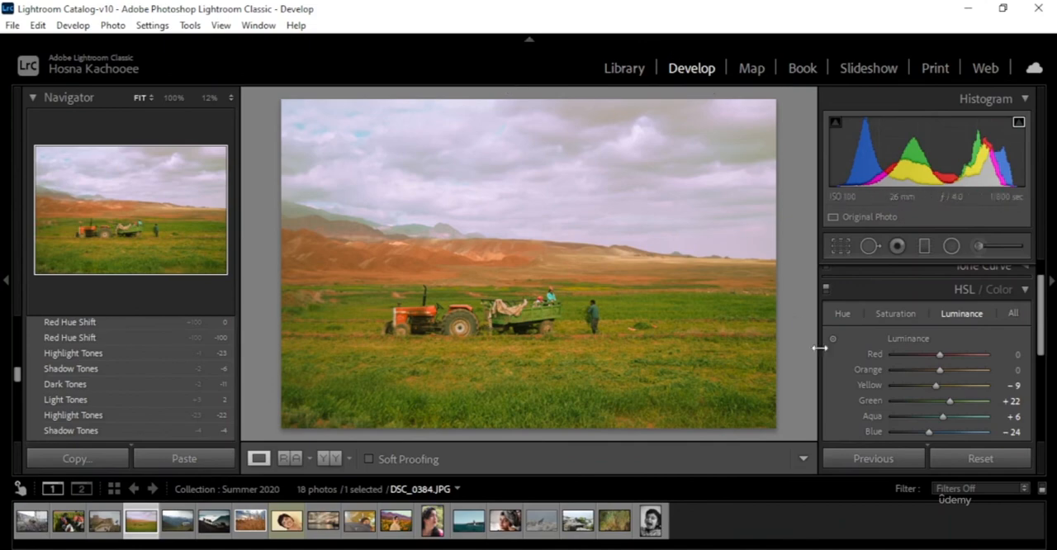
{"action": "left_click", "coordinate": [330, 458]}
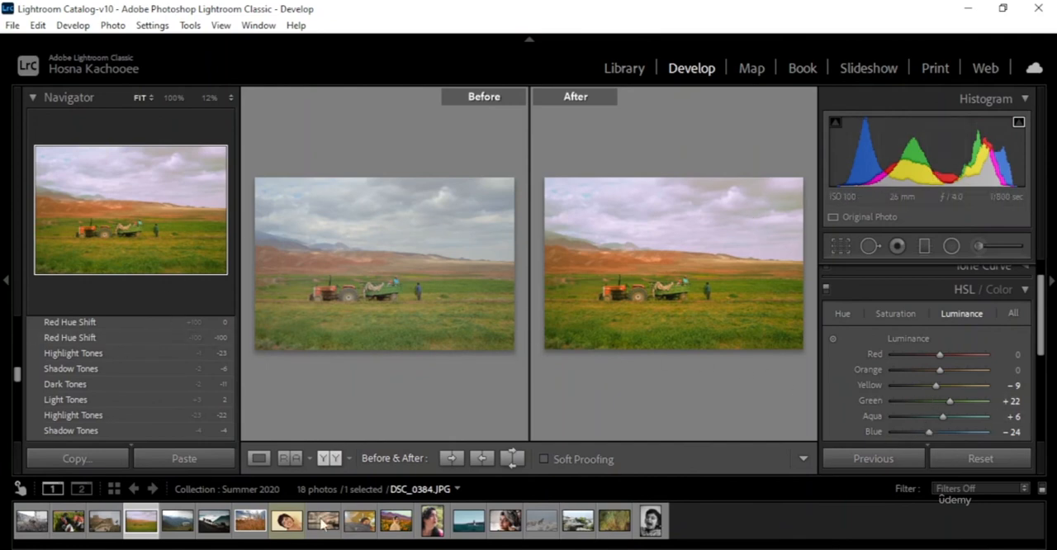
Step: Collapse the HSL / Color adjustment section
{"action": "scroll", "coordinate": [1032, 354], "scroll_direction": "up", "scroll_amount": 1}
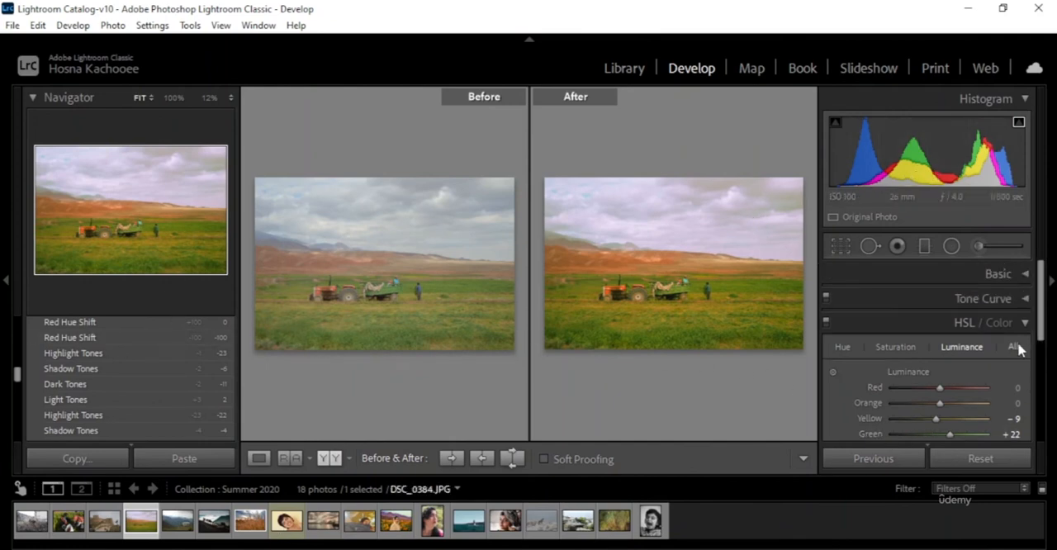
{"action": "scroll", "coordinate": [1020, 350], "scroll_direction": "down", "scroll_amount": 1}
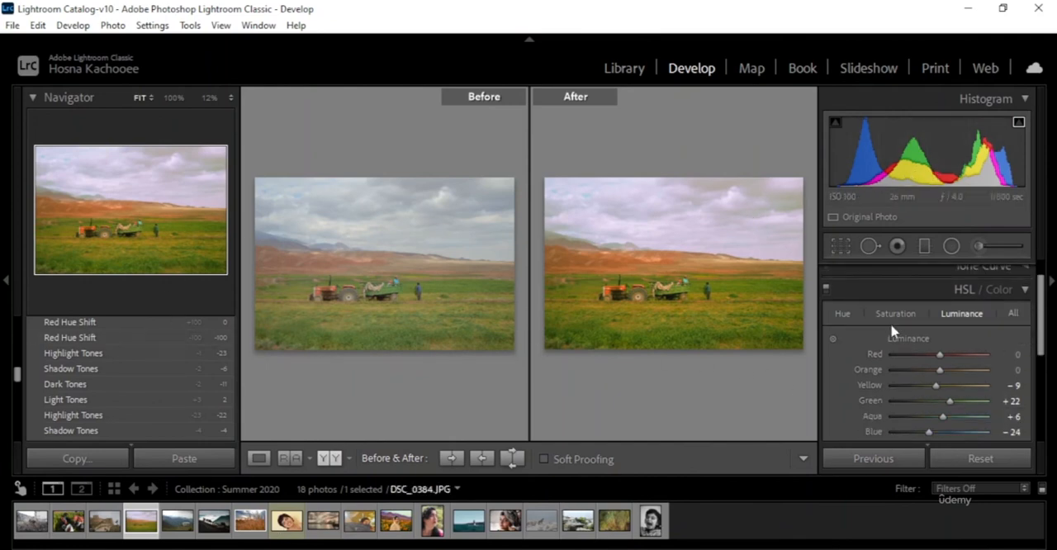
{"action": "left_click", "coordinate": [1025, 290]}
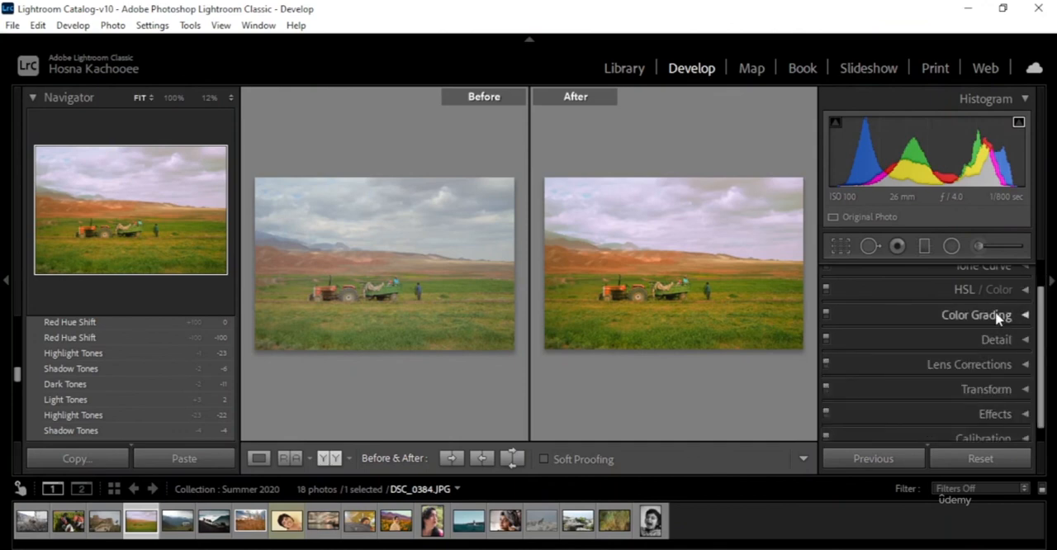